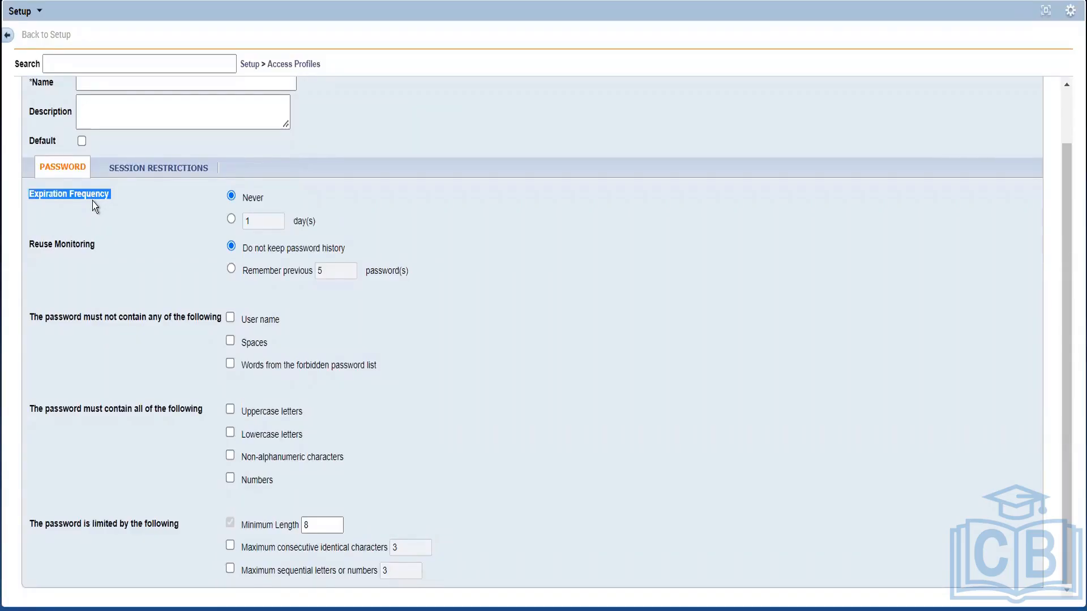
click(131, 192)
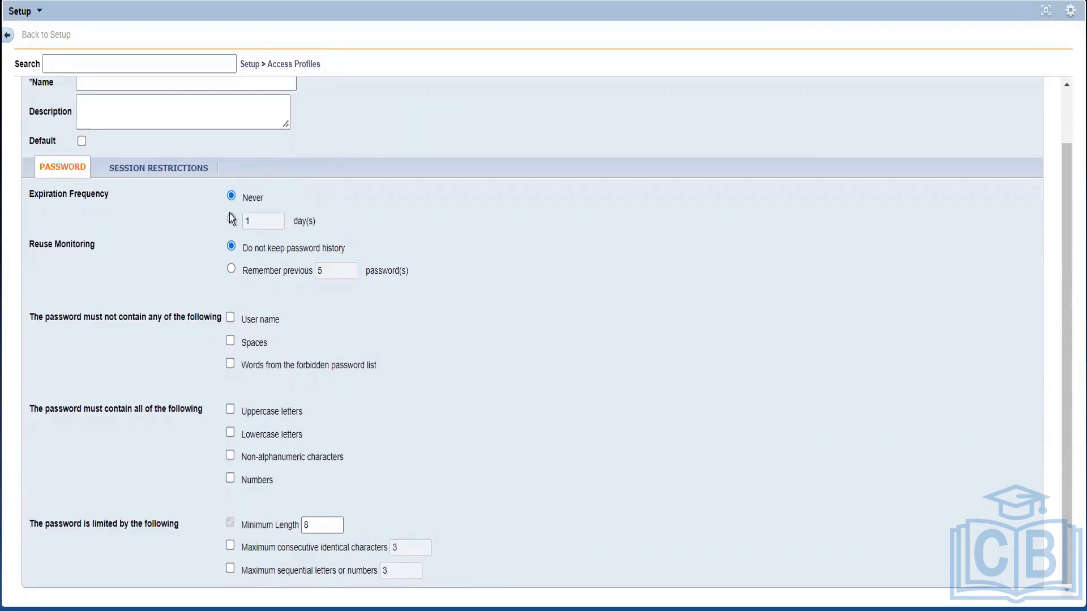
click(232, 219)
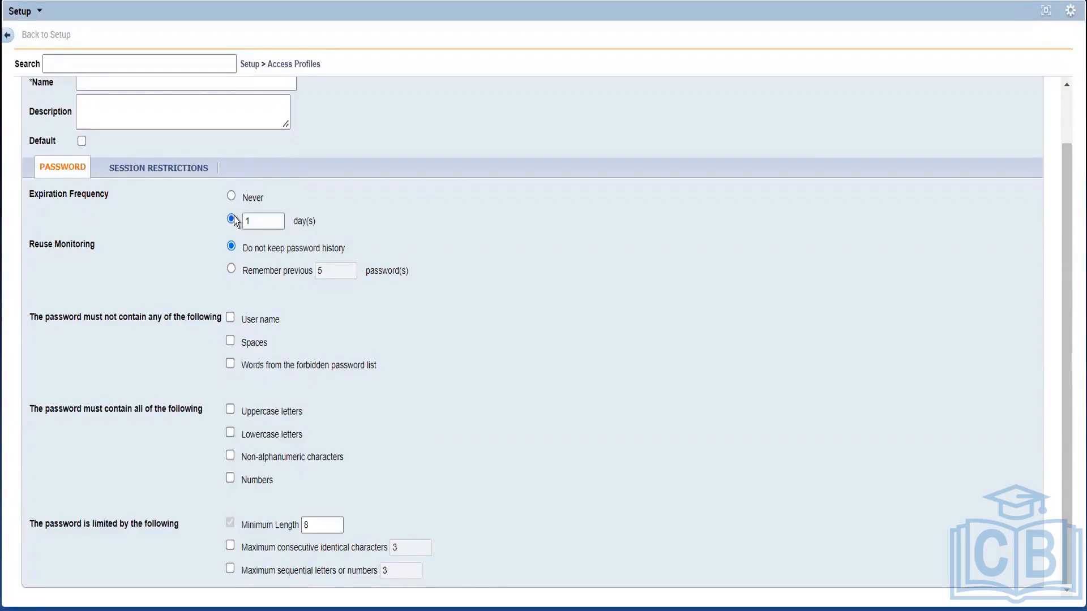
click(266, 227)
click(231, 197)
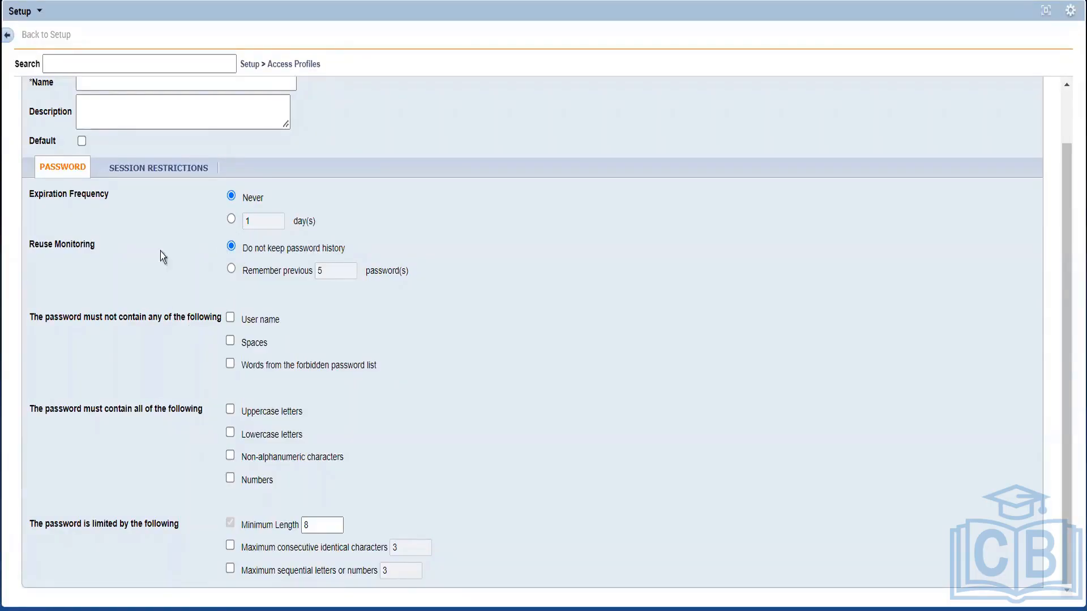
drag(97, 251, 263, 258)
double_click(303, 249)
click(231, 269)
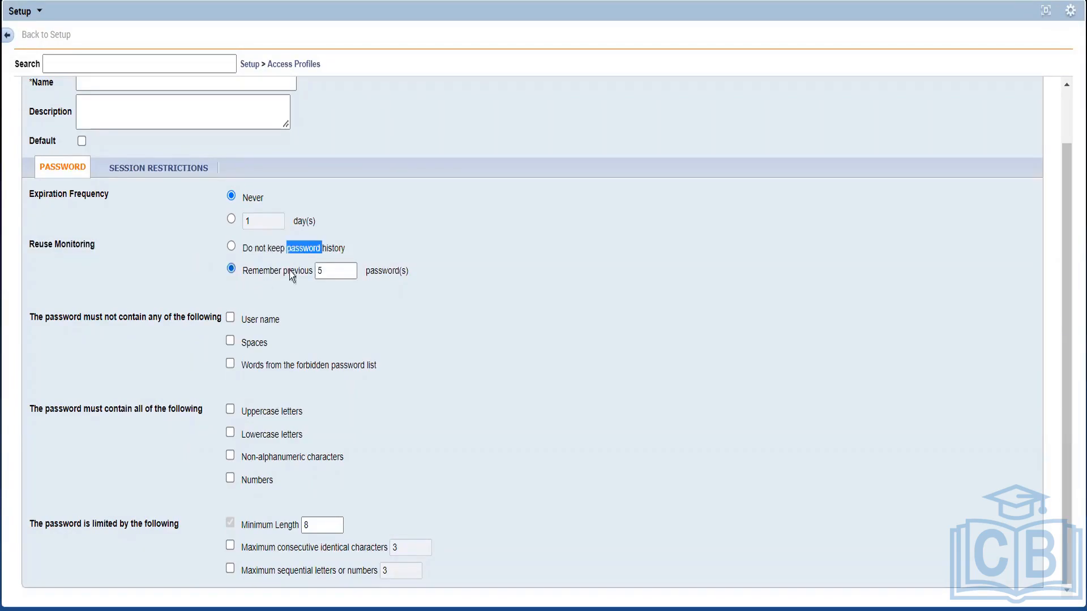
click(340, 270)
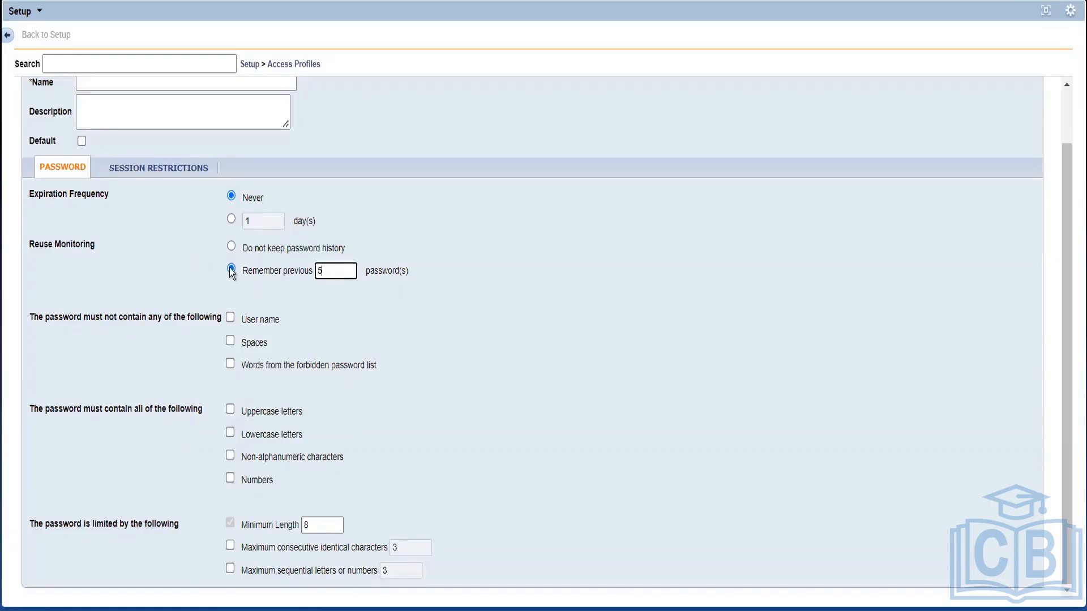
click(231, 247)
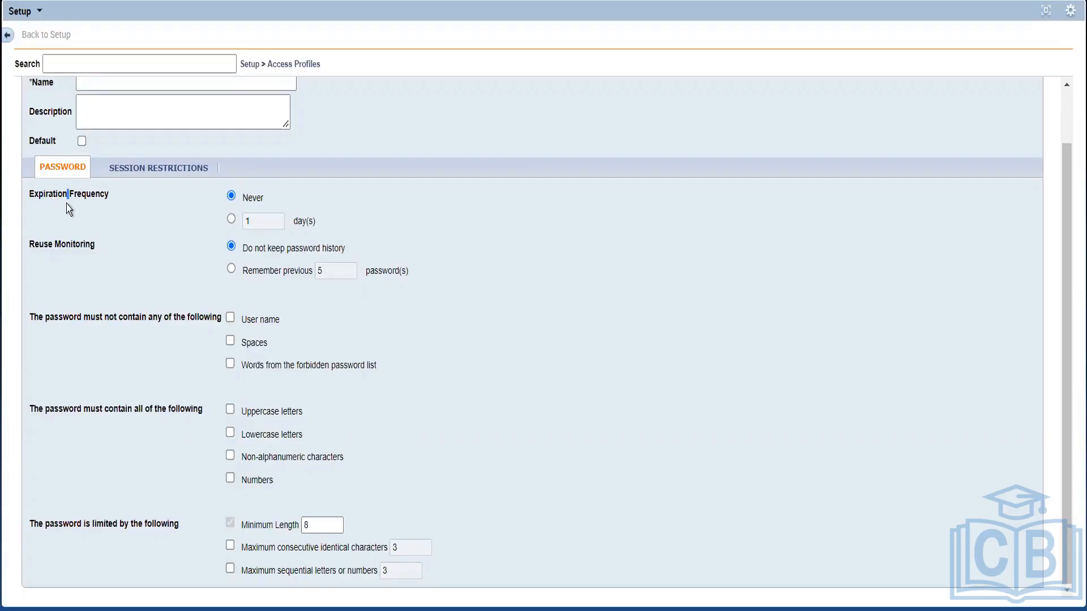
click(200, 224)
Review the session restrictions: lockout after 5 failed logon attempts, lasting 0:30, left unchanged
click(154, 170)
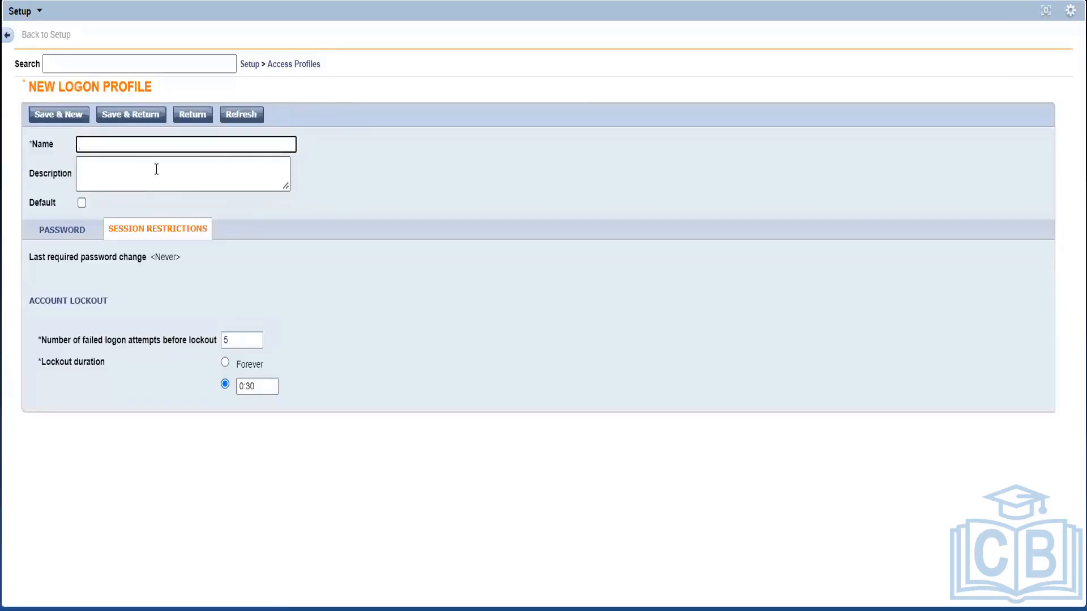
click(156, 274)
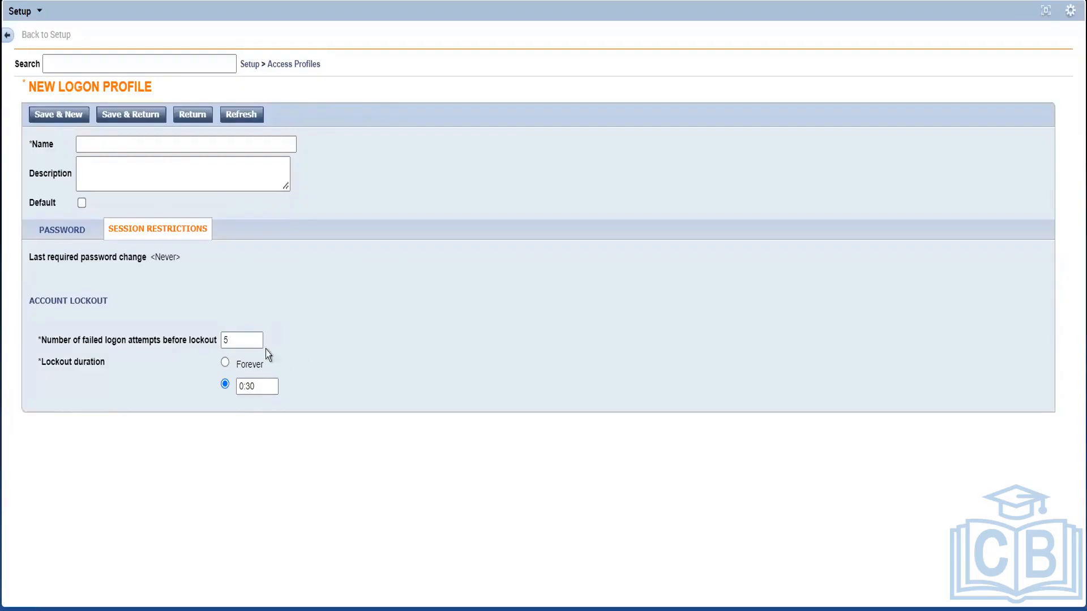
click(243, 340)
click(296, 351)
double_click(260, 386)
click(352, 387)
Restore the Setup panel and show the employee's Person tab in People Editor
click(1049, 12)
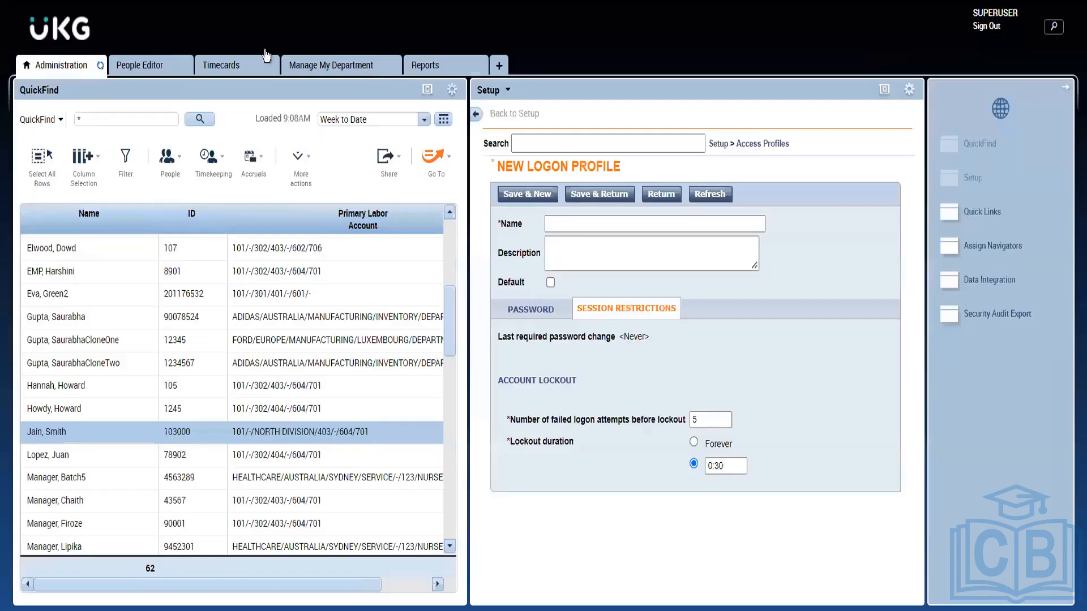
click(132, 66)
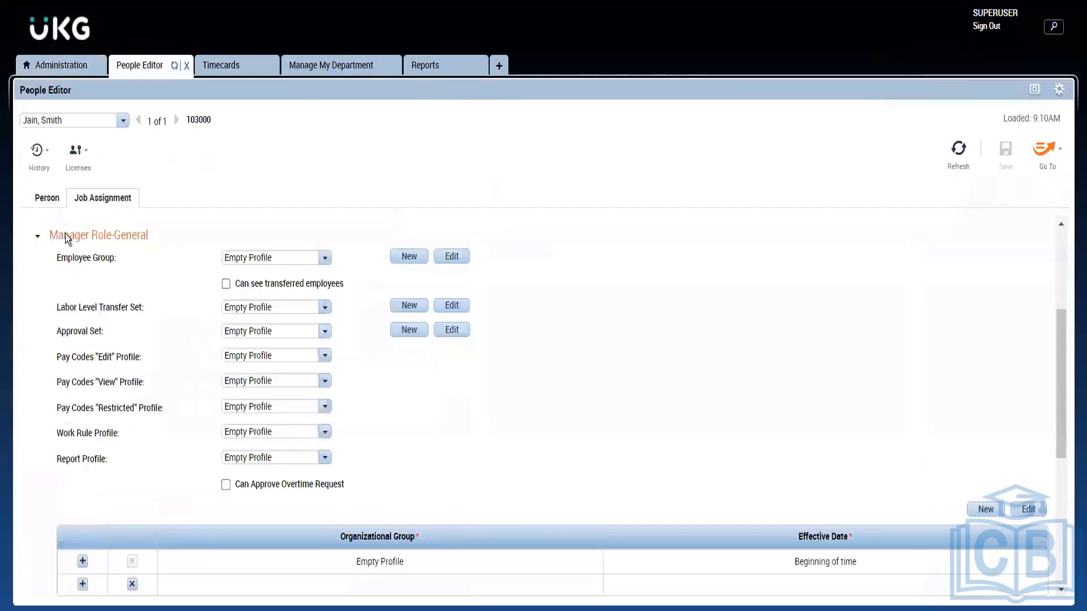
click(40, 201)
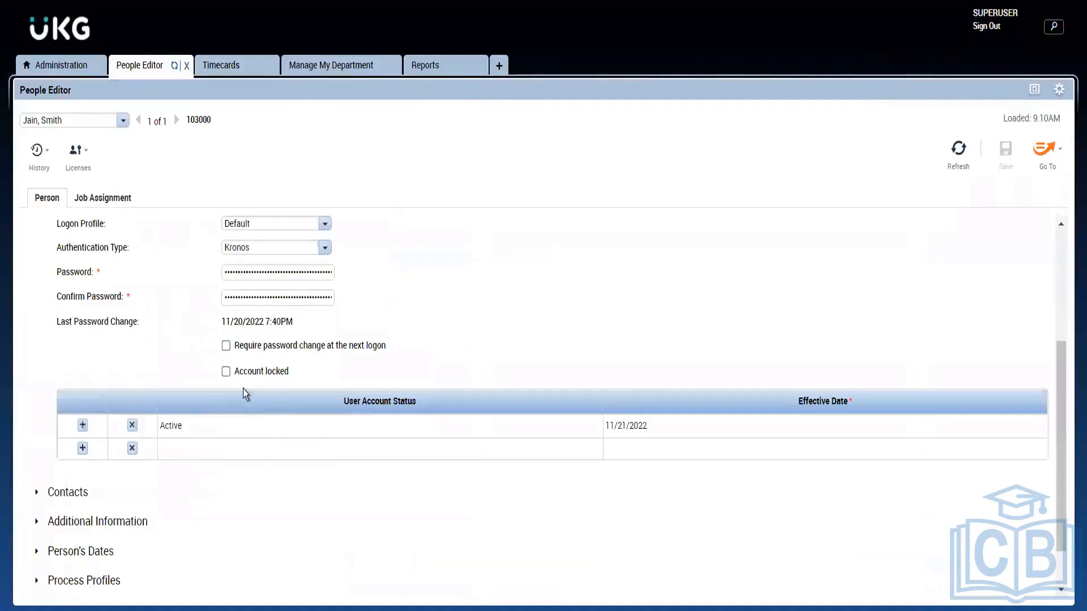
Toggle the Account locked checkbox, leave the account unlocked, and return to Administration
click(226, 373)
click(226, 372)
click(226, 374)
click(226, 373)
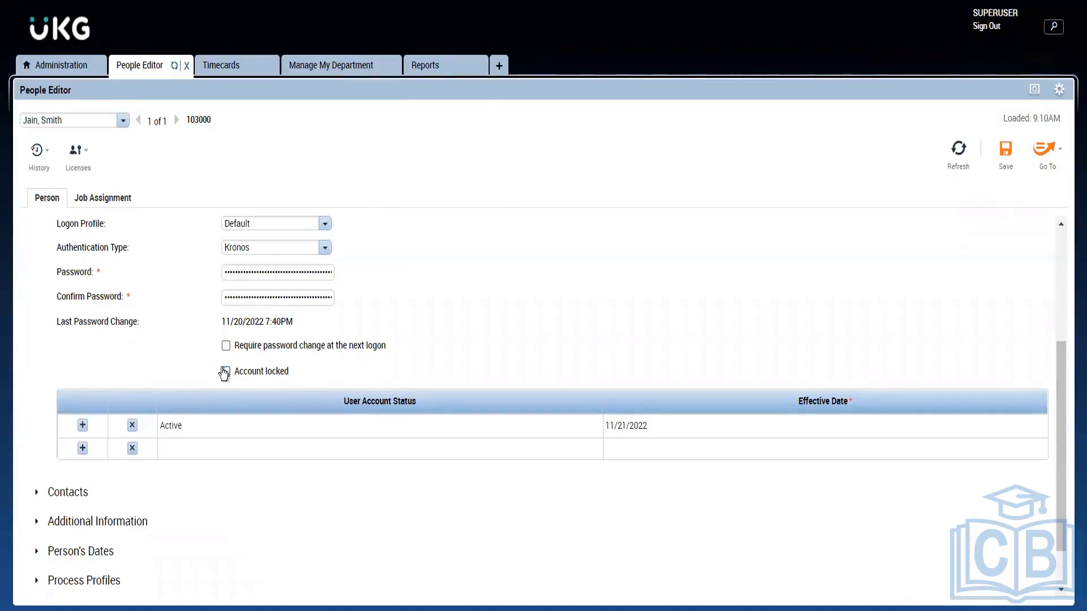
drag(763, 230, 292, 117)
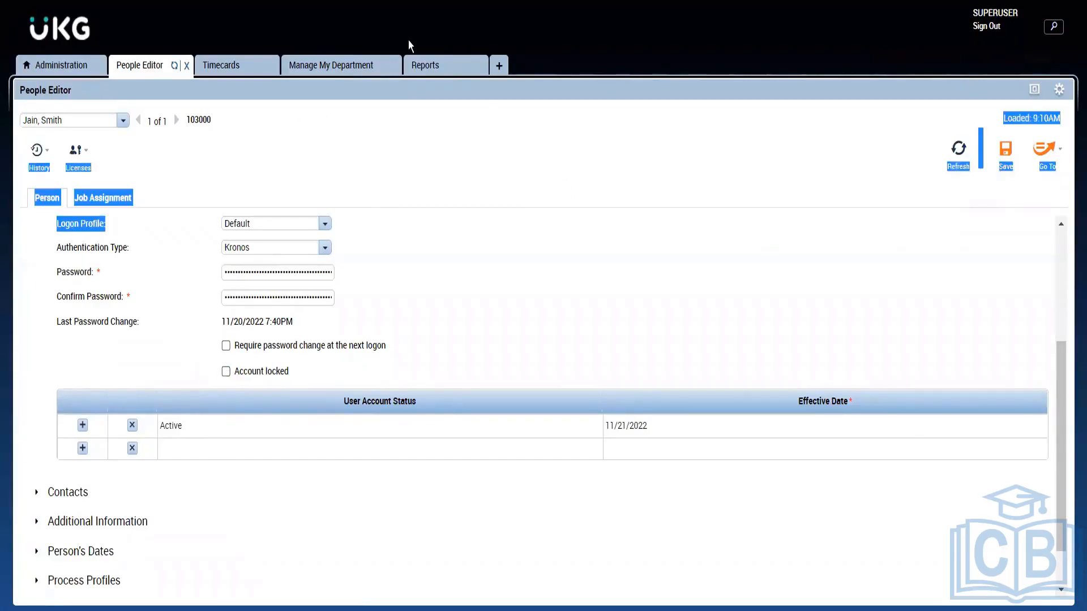
click(66, 68)
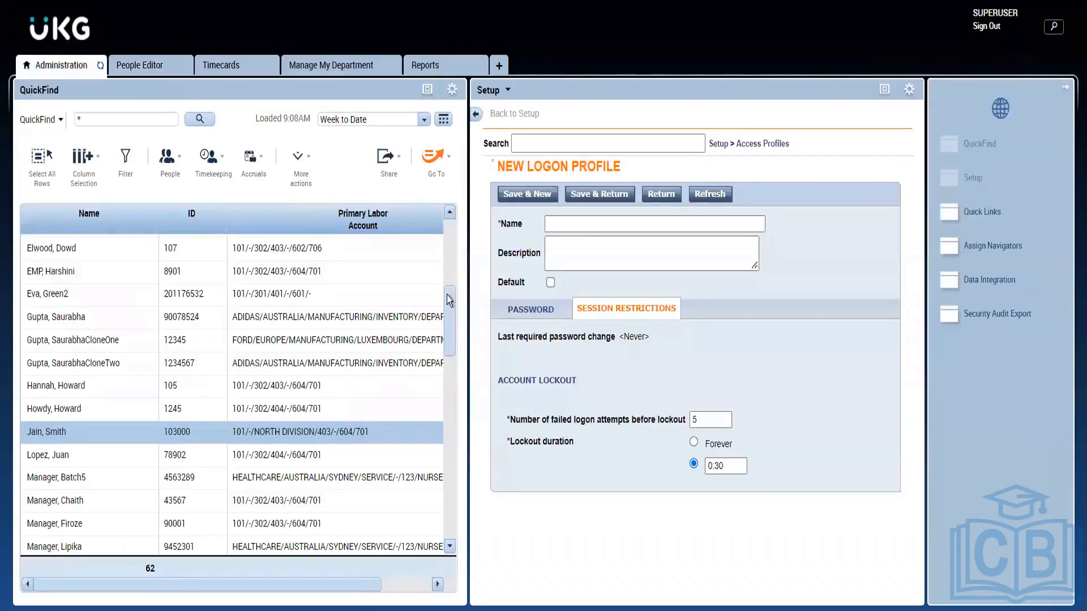
Discard the unsaved profile and open the Default logon profile, which remembers the previous 10 passwords
click(884, 90)
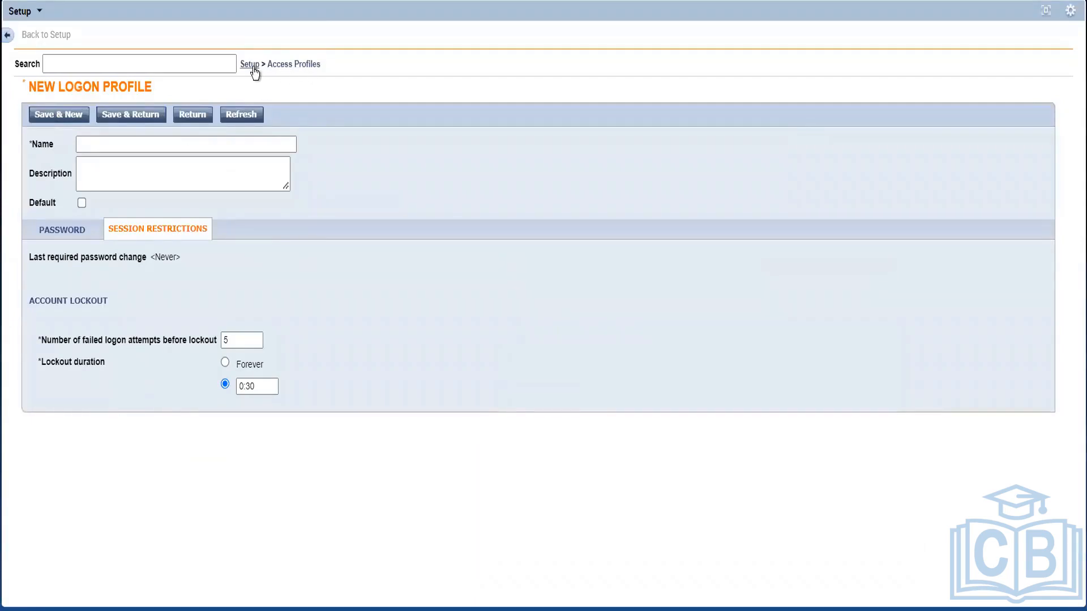
click(284, 66)
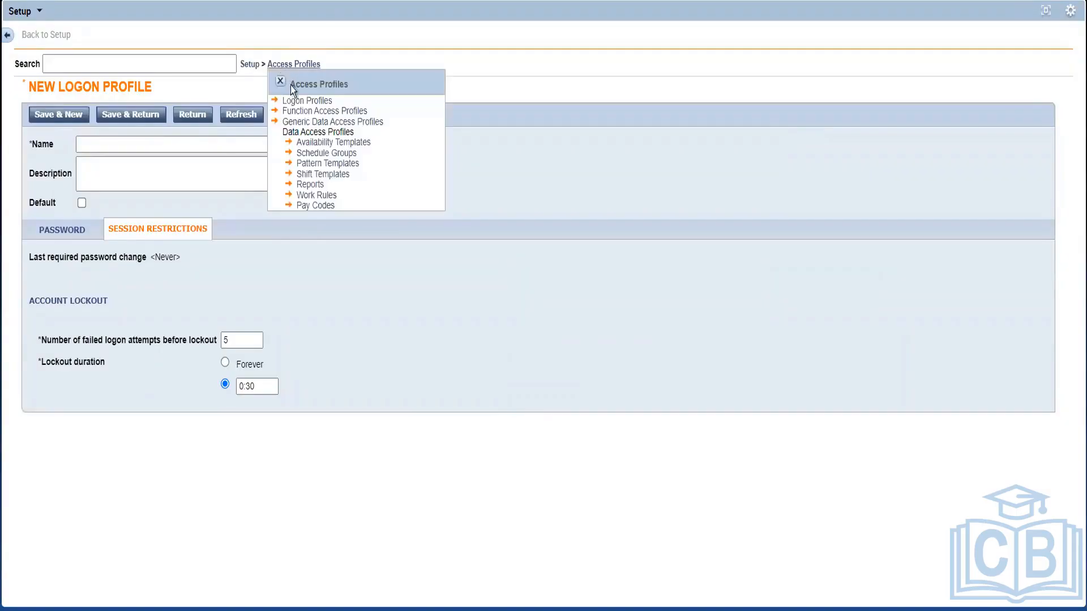
click(328, 152)
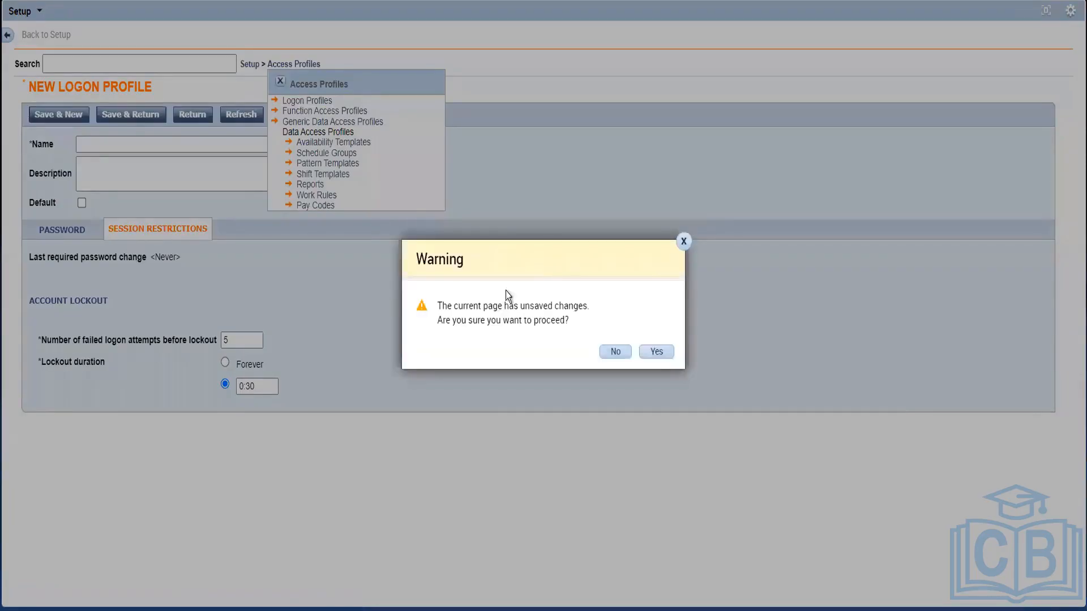
click(656, 353)
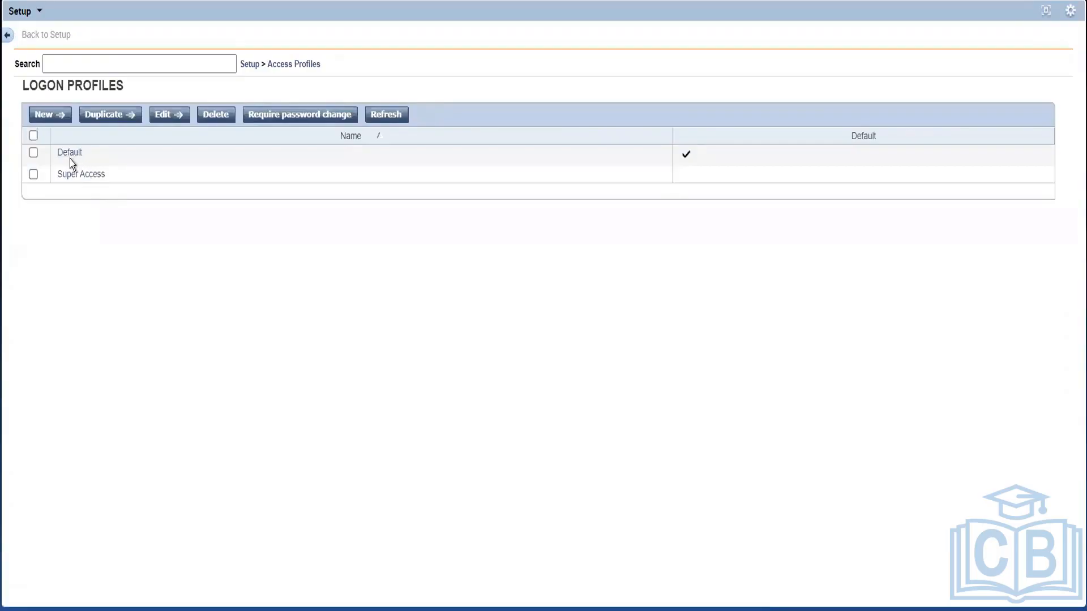
click(70, 159)
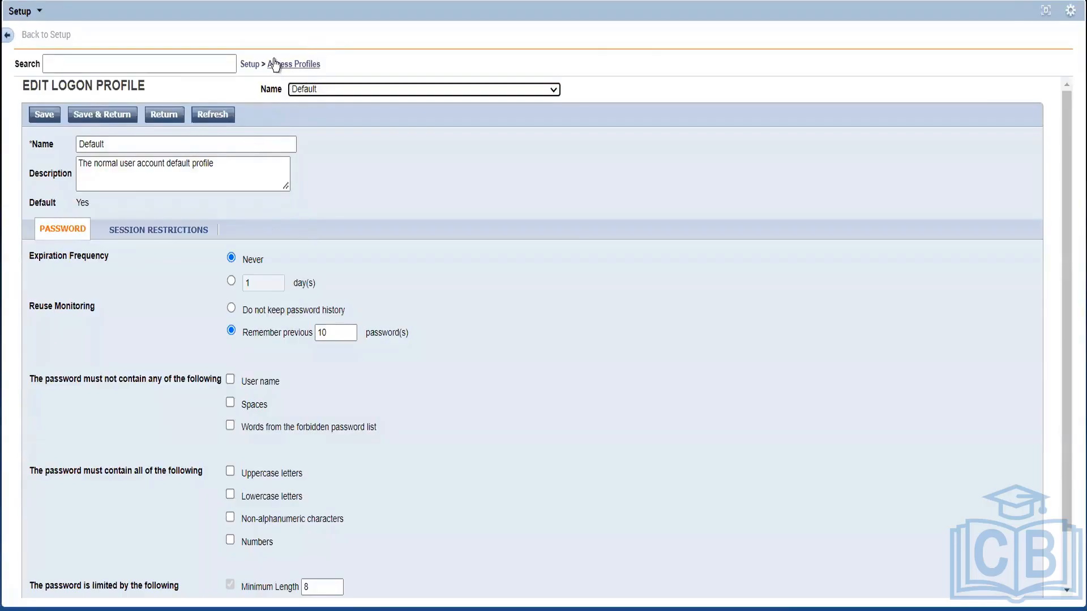
click(299, 68)
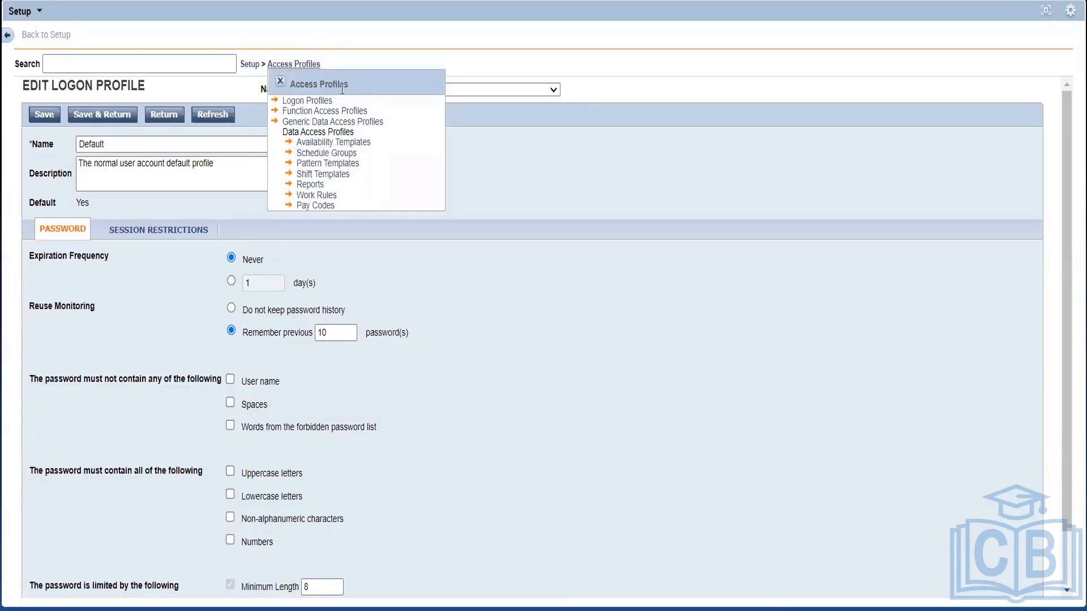
Open Function Access Profiles to edit the Time Stamp and Hourly Employee profile
click(355, 111)
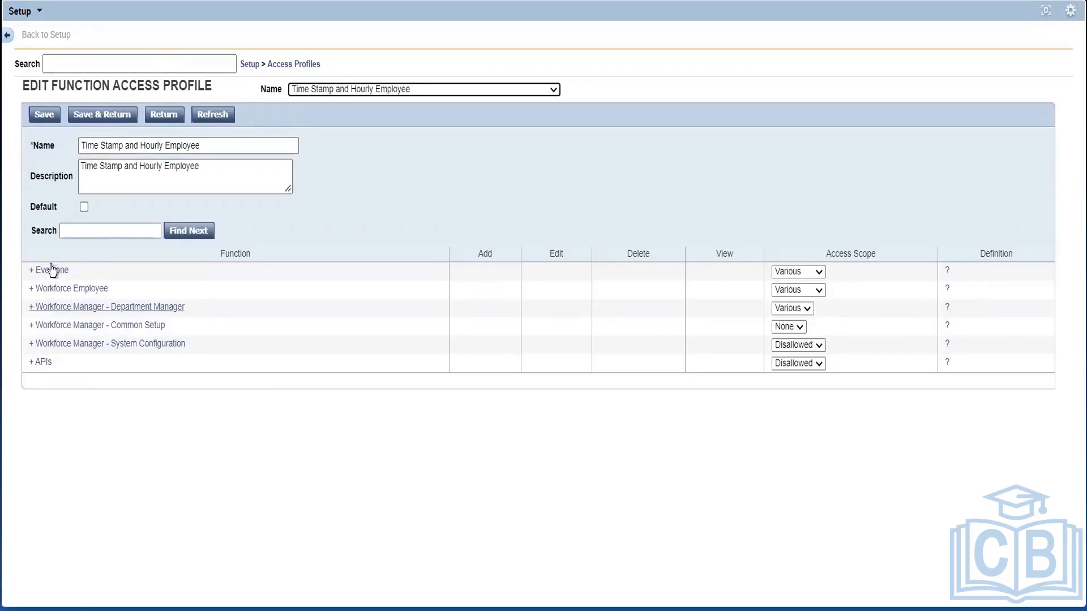
Expand Workforce Manager - System Configuration and Common Setup, scrolling down to the People Editor function
click(32, 345)
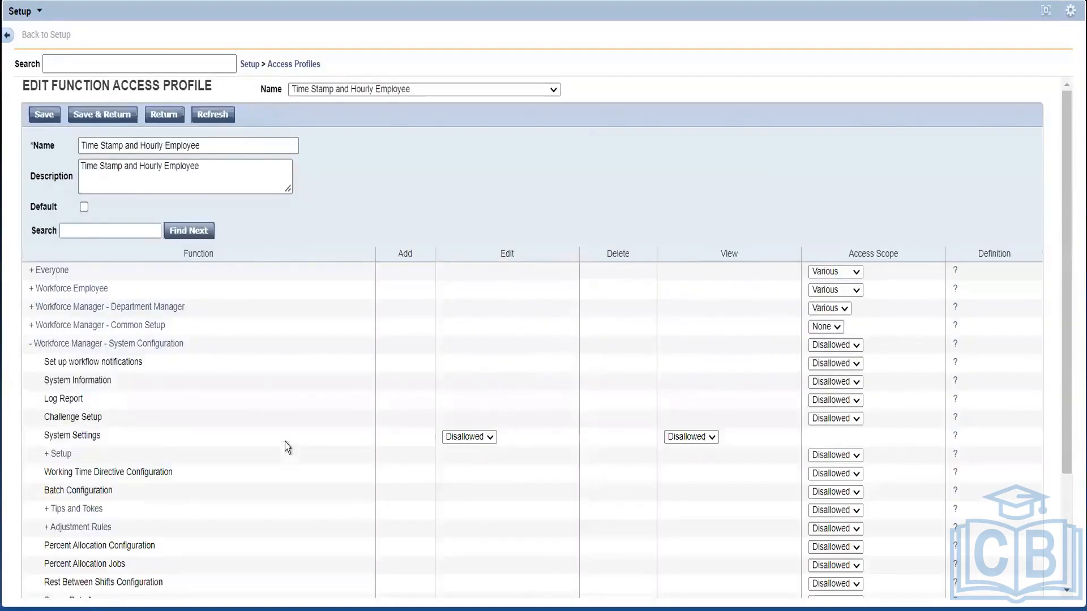
scroll(123, 290, down, 3)
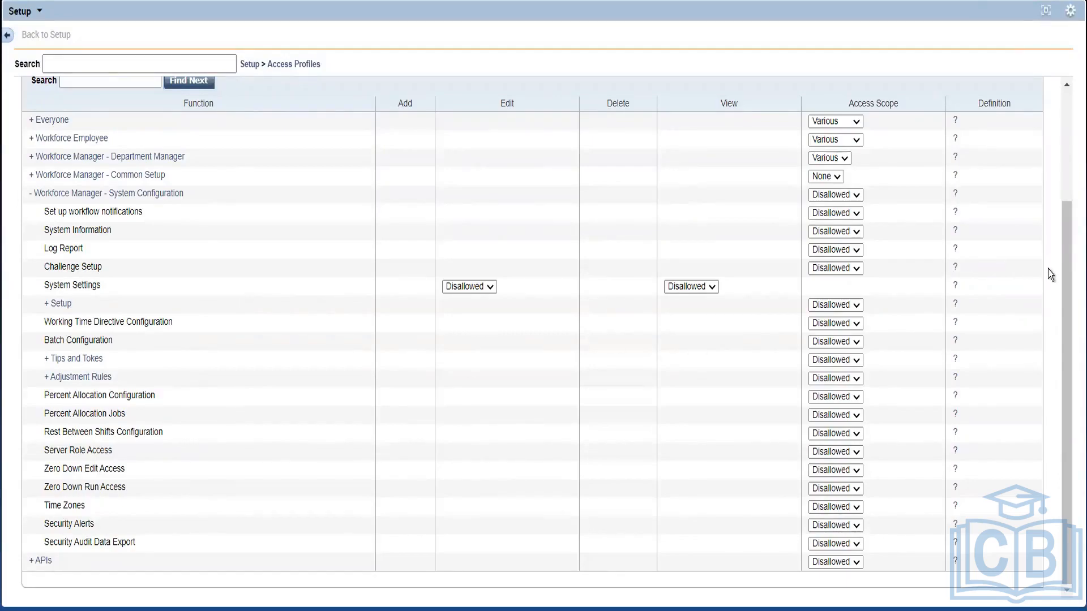
drag(1062, 272, 1062, 238)
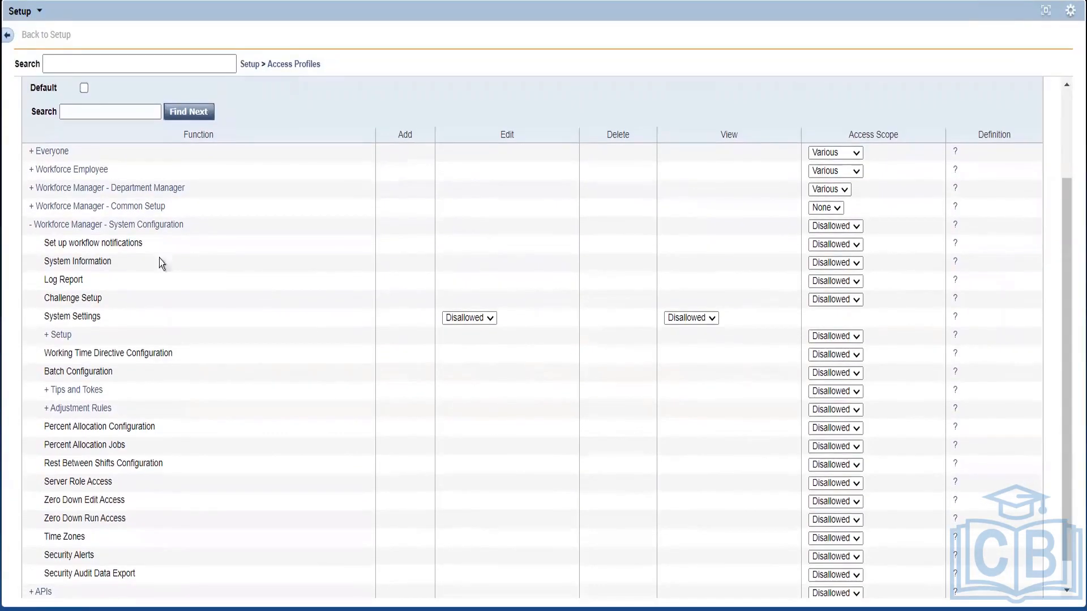
click(32, 207)
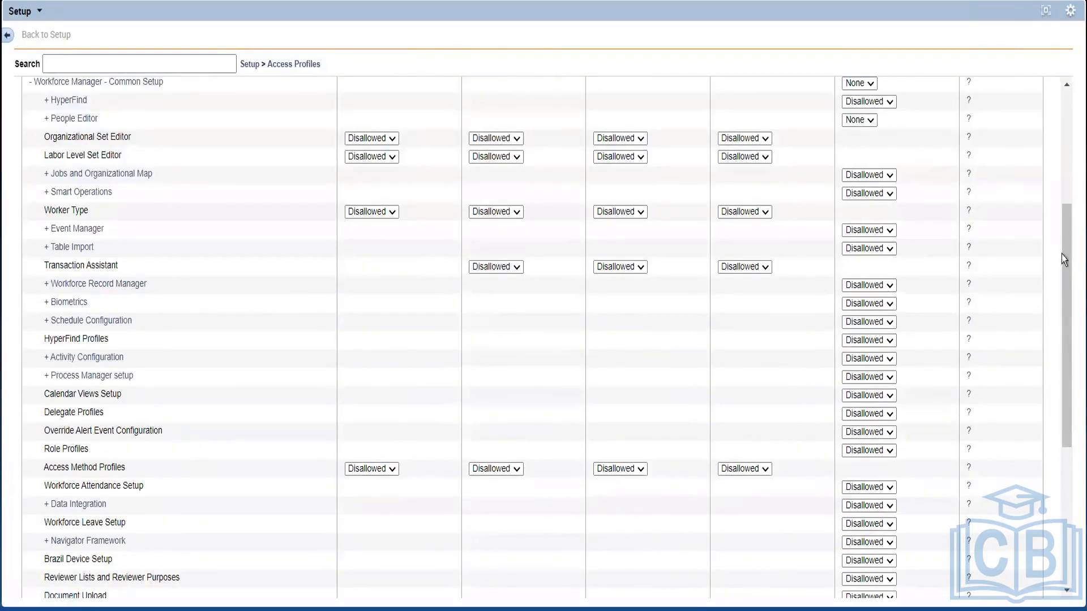
drag(1062, 253, 1060, 189)
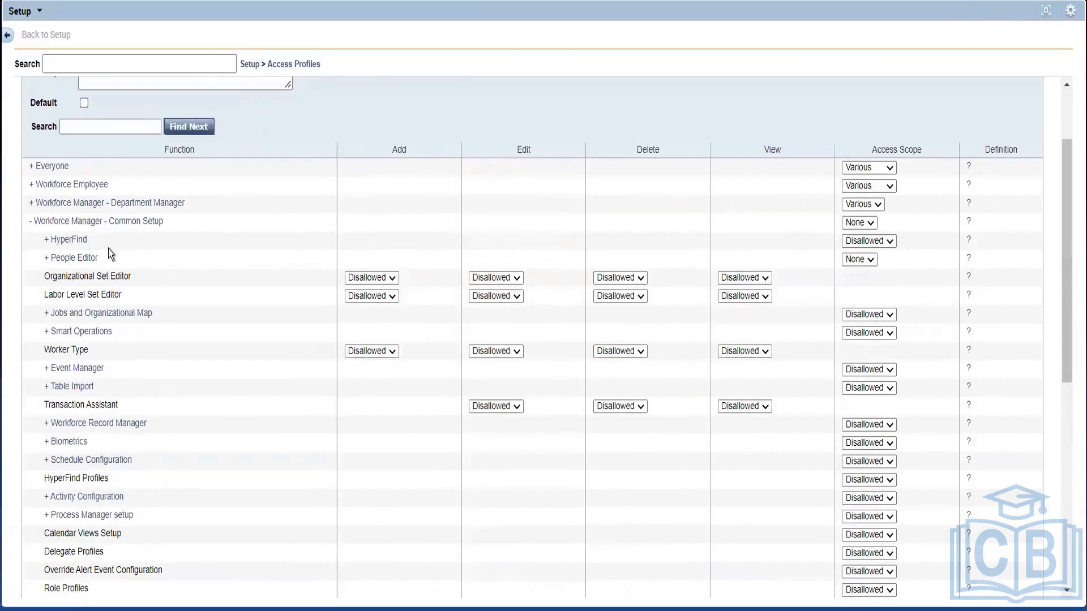
drag(104, 256, 34, 257)
Restore the Setup panel and view the employee's People Editor record with the Default logon profile
click(1048, 14)
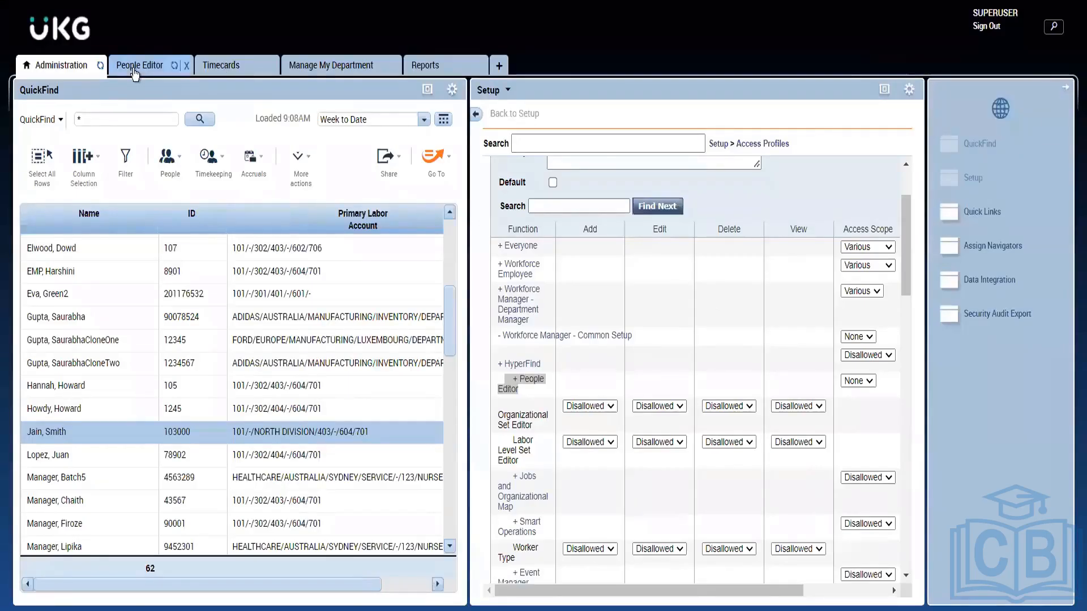
click(134, 71)
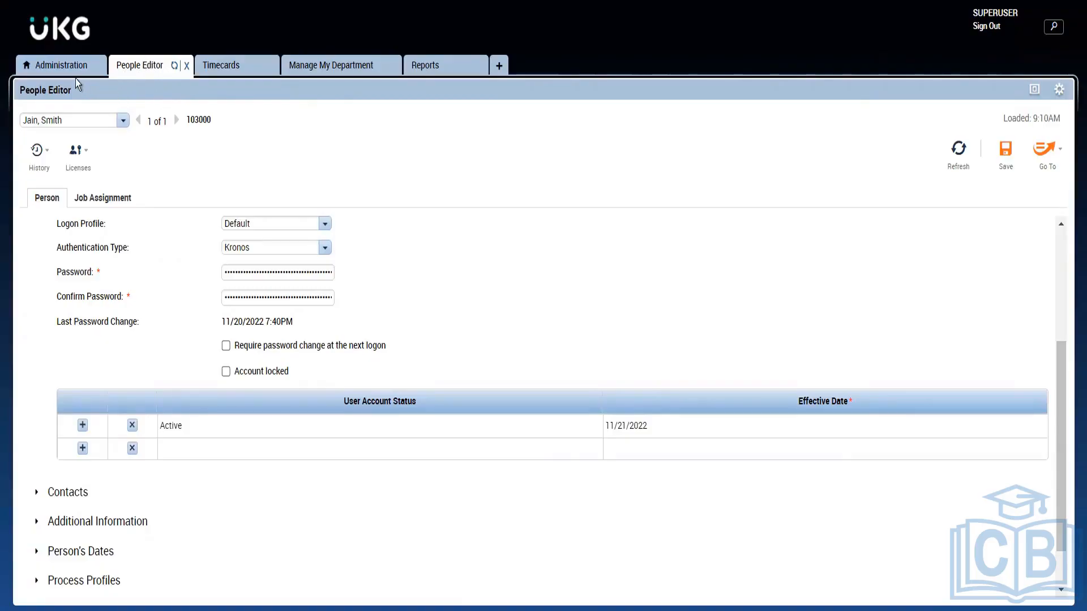
Go from the employee's People Editor record back to the Administration workspace's Access Profiles table
click(60, 67)
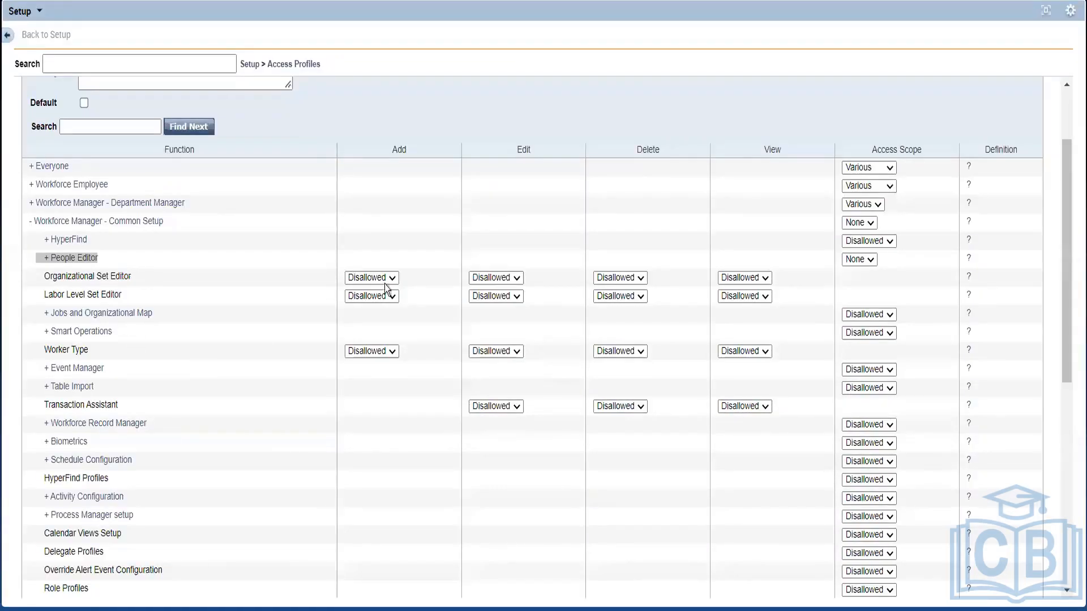
Check People Editor's access scope options and expand its Person, Delete, Person Tab and Job Assignment Tab rows
click(858, 258)
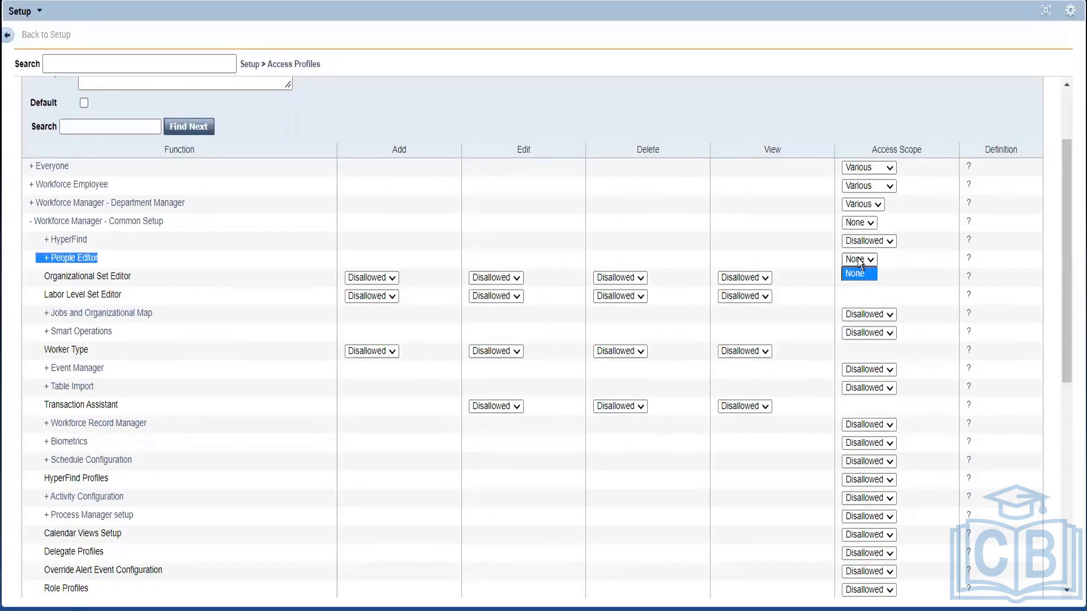
click(45, 260)
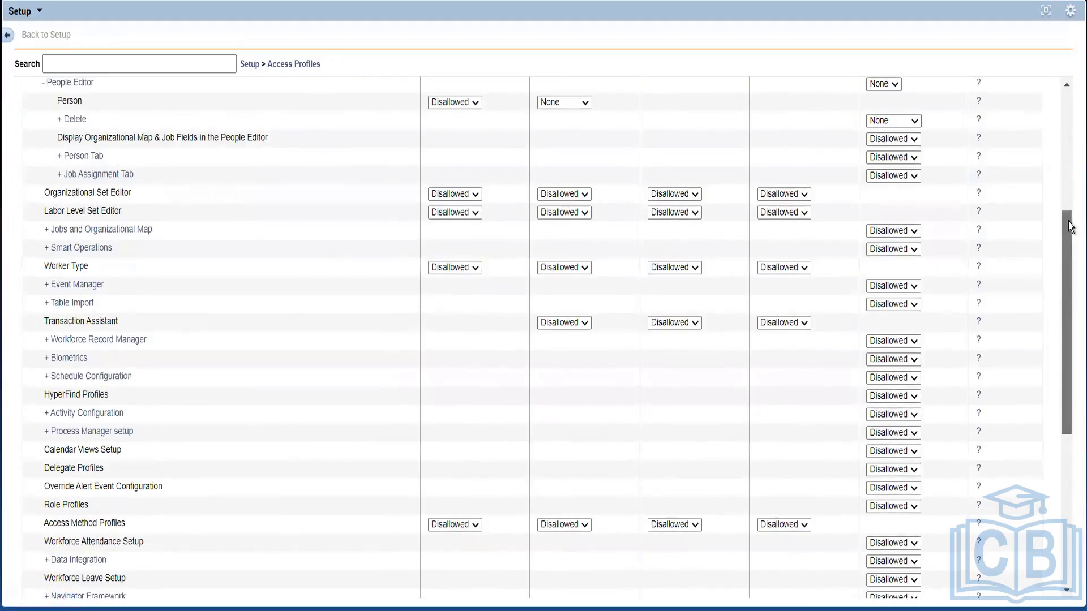
scroll(1064, 190, up, 1)
scroll(1063, 190, up, 2)
scroll(1064, 196, down, 1)
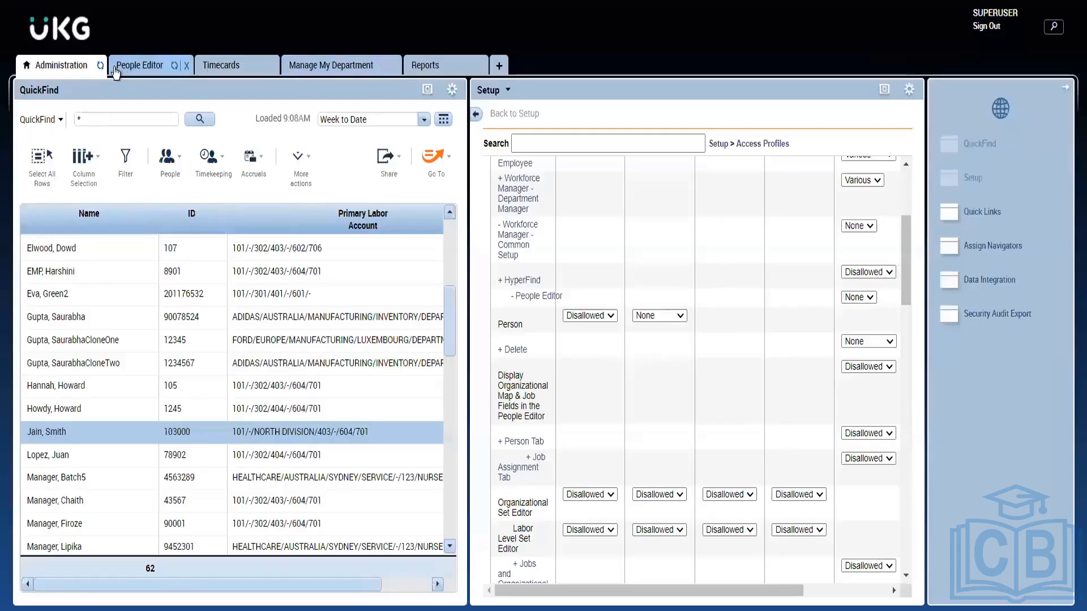
Compare with the employee record, then check Person Tab's access options, leaving them unchanged
click(115, 68)
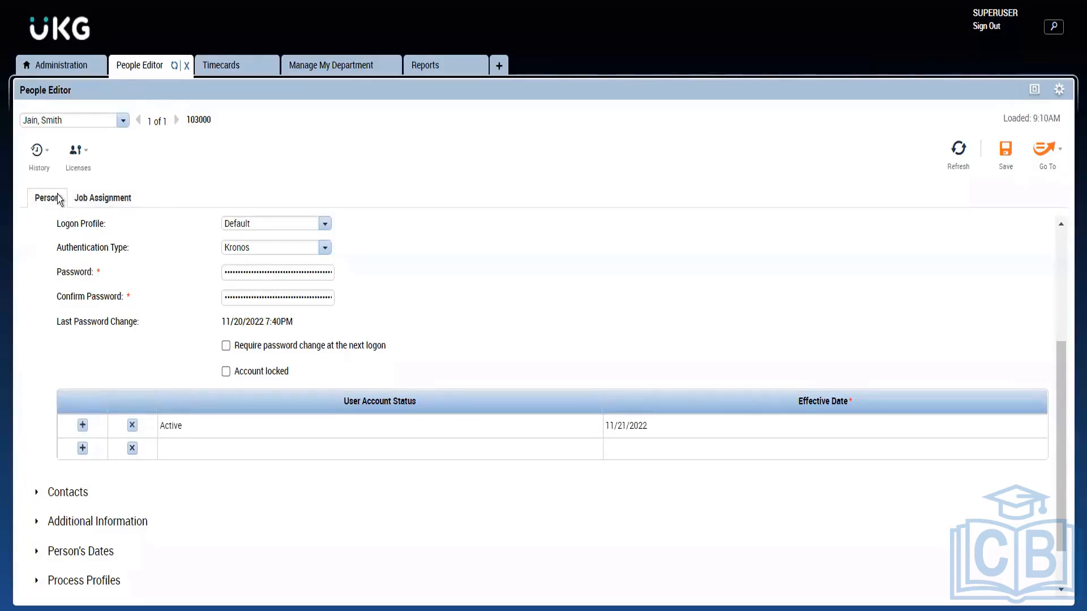
click(66, 72)
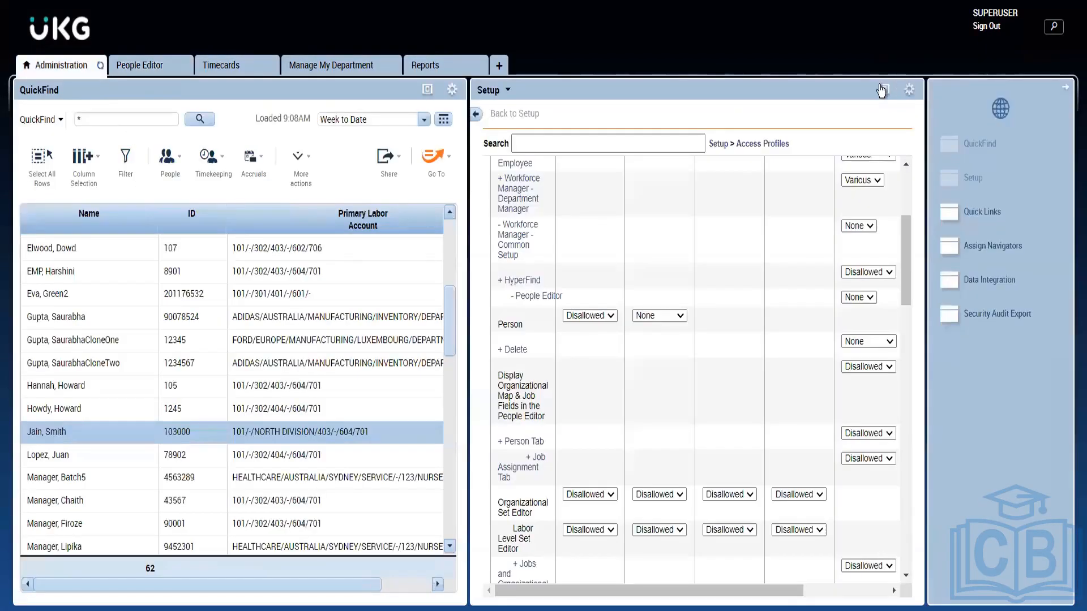
click(881, 91)
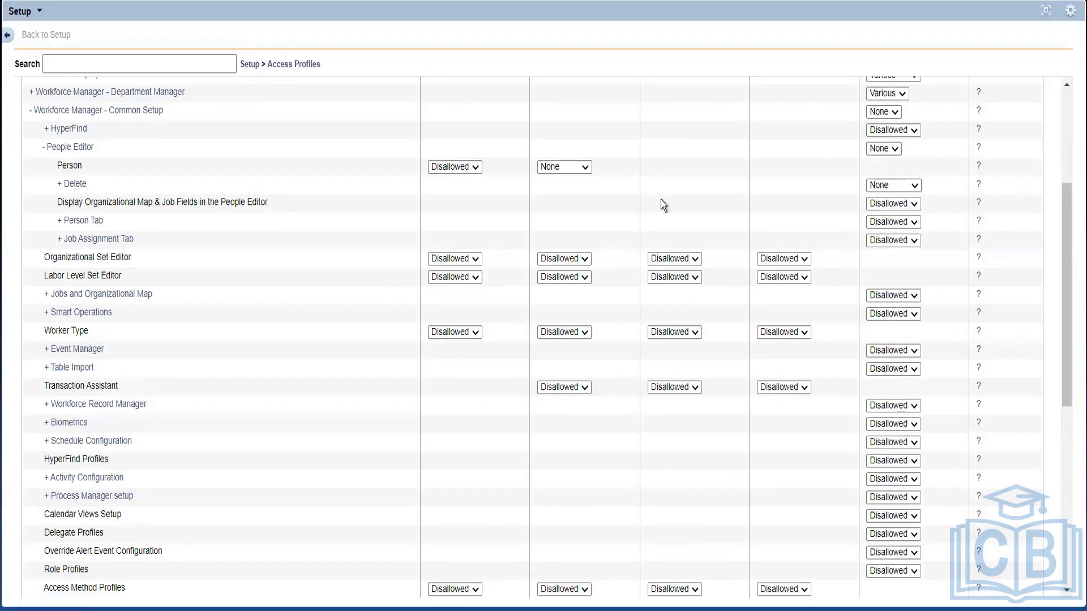
click(908, 225)
click(775, 215)
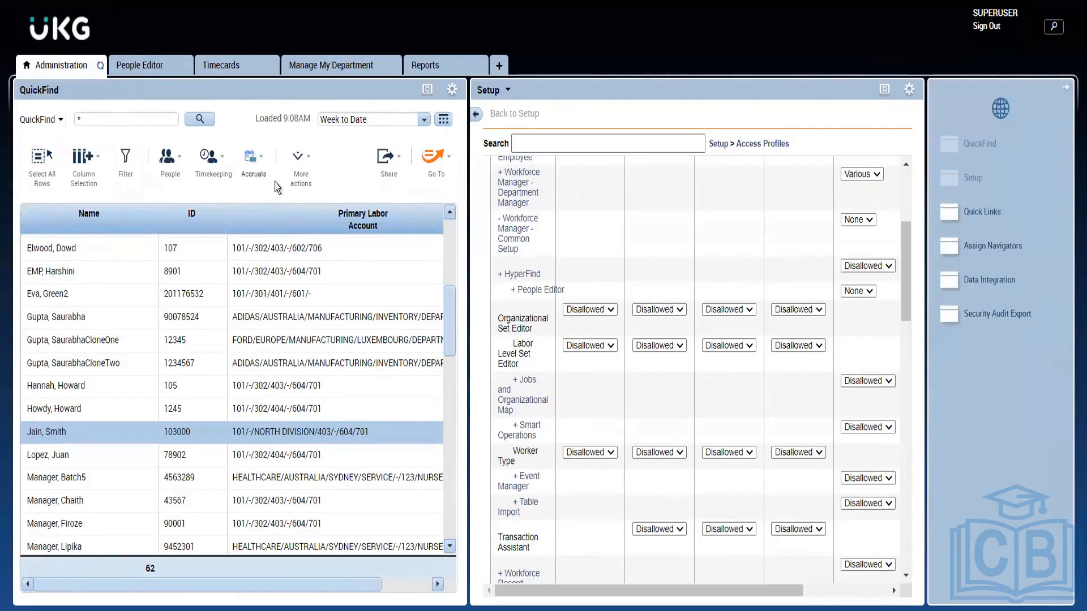
Check the extra employee actions, then scroll the access table to its top and restore the pane
click(305, 168)
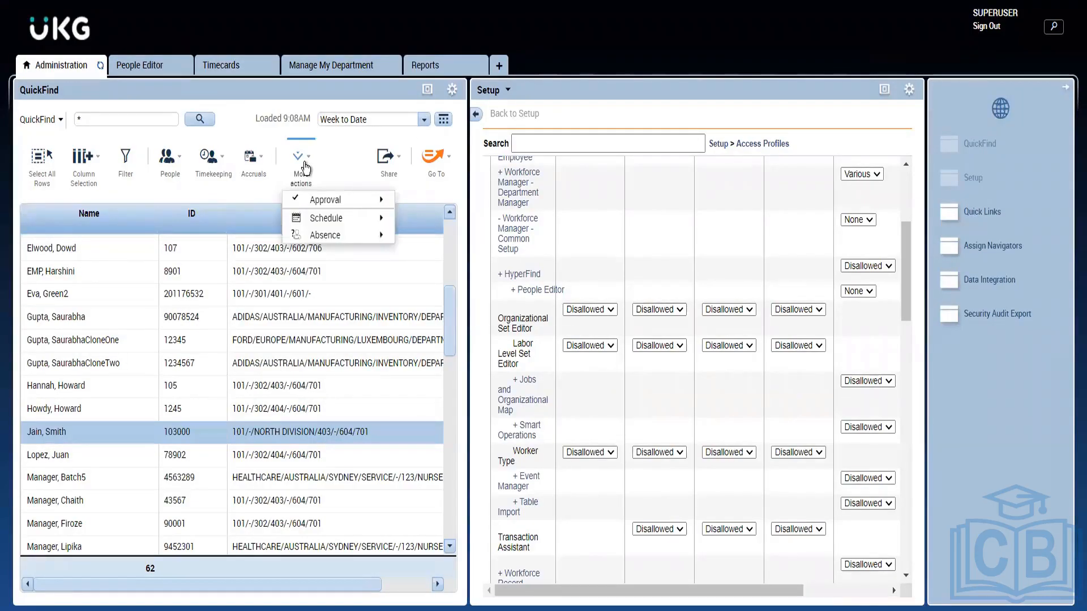
click(155, 66)
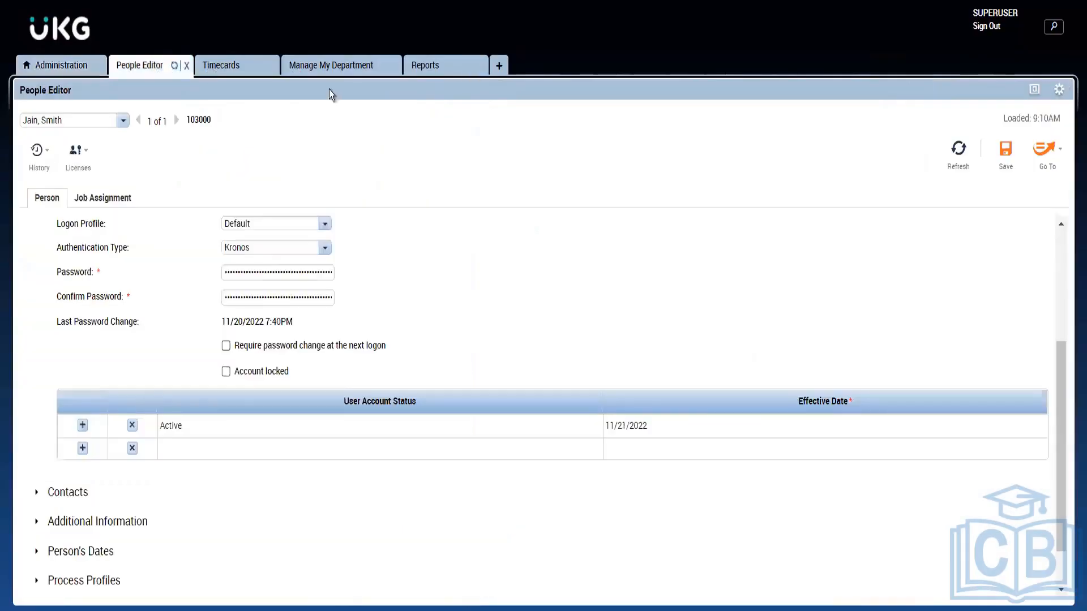
click(44, 67)
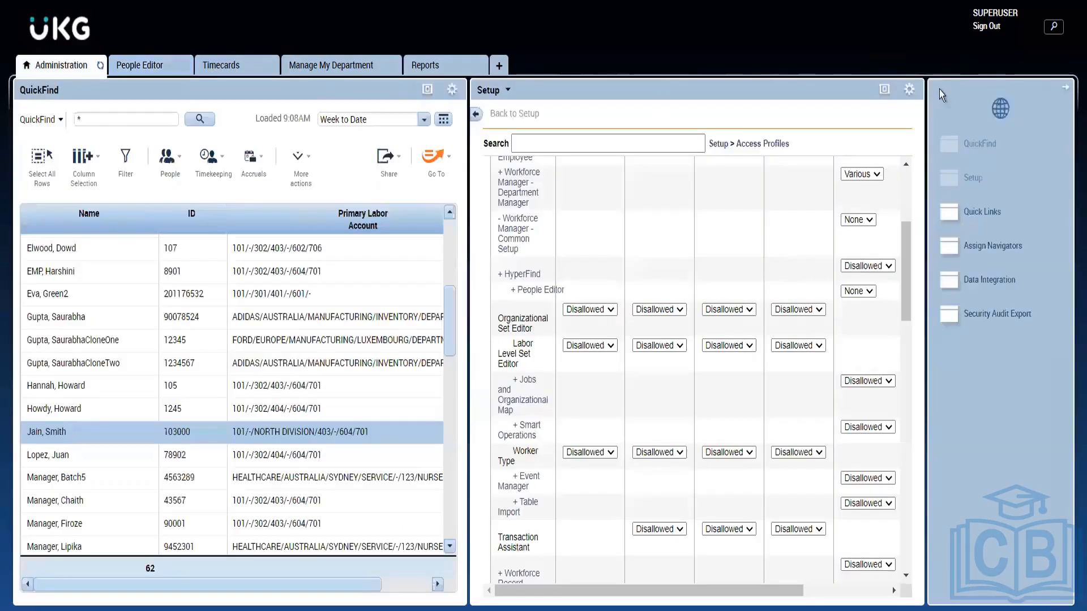
click(885, 89)
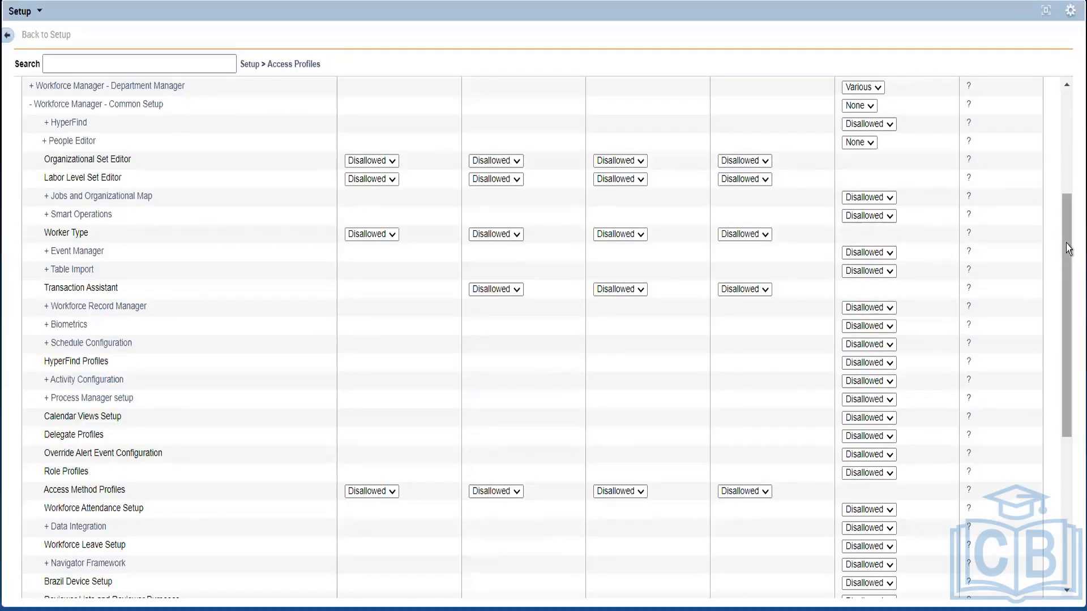
drag(1066, 243, 1067, 186)
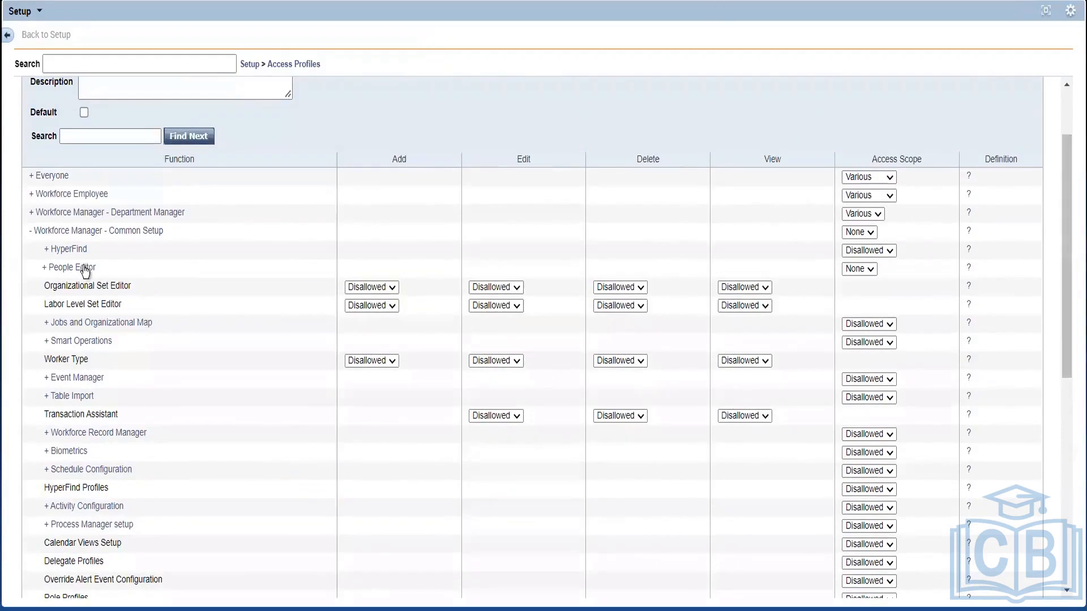
click(1046, 11)
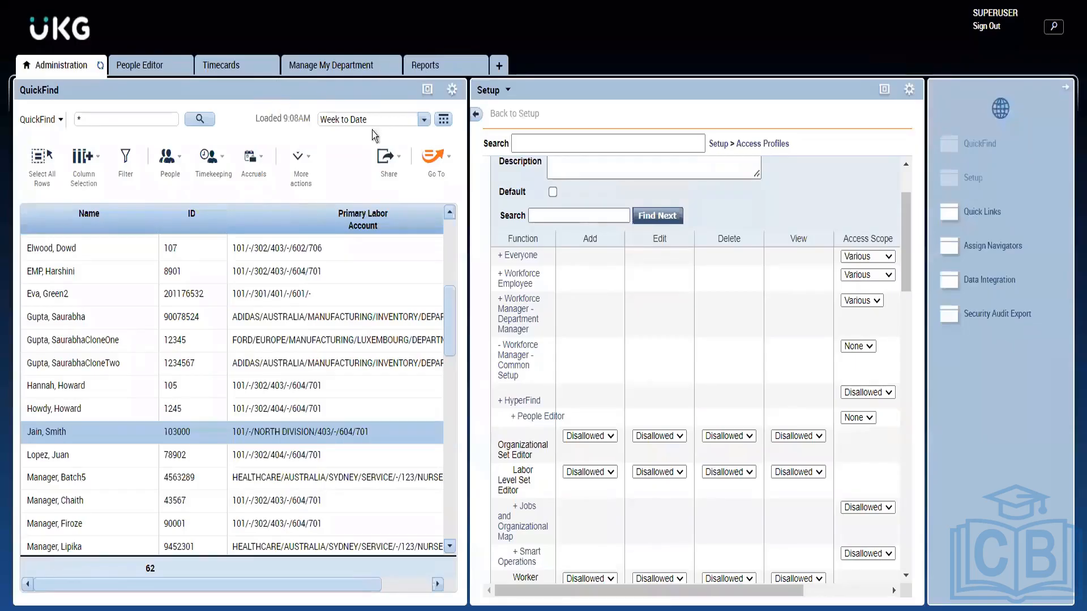
Load the Total hours Roll Up Genie HA in QuickFind, keeping the All Home Hyperfind
click(59, 120)
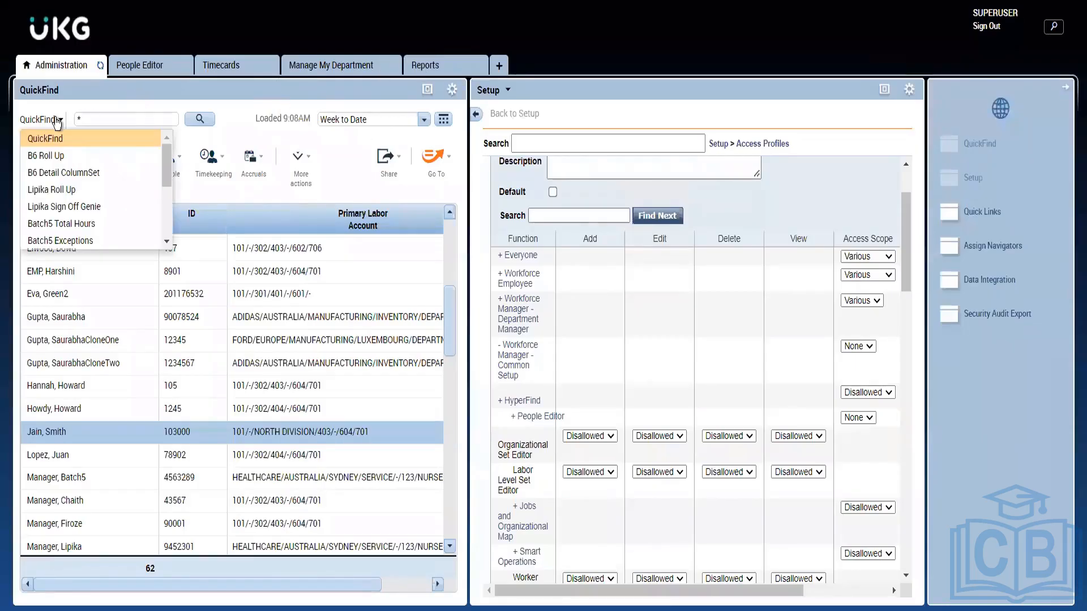
click(167, 198)
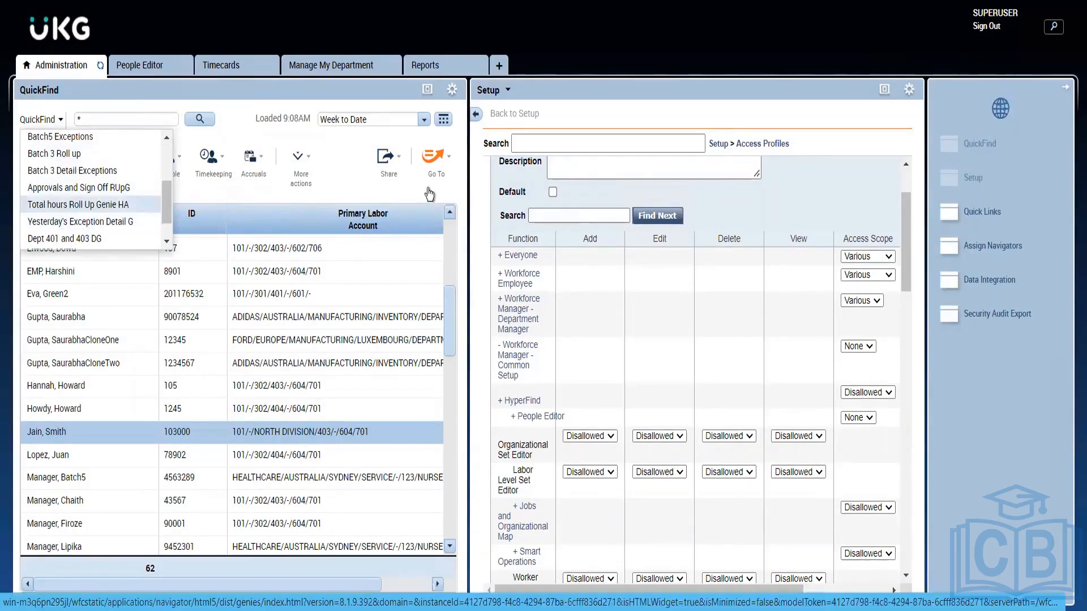
click(142, 205)
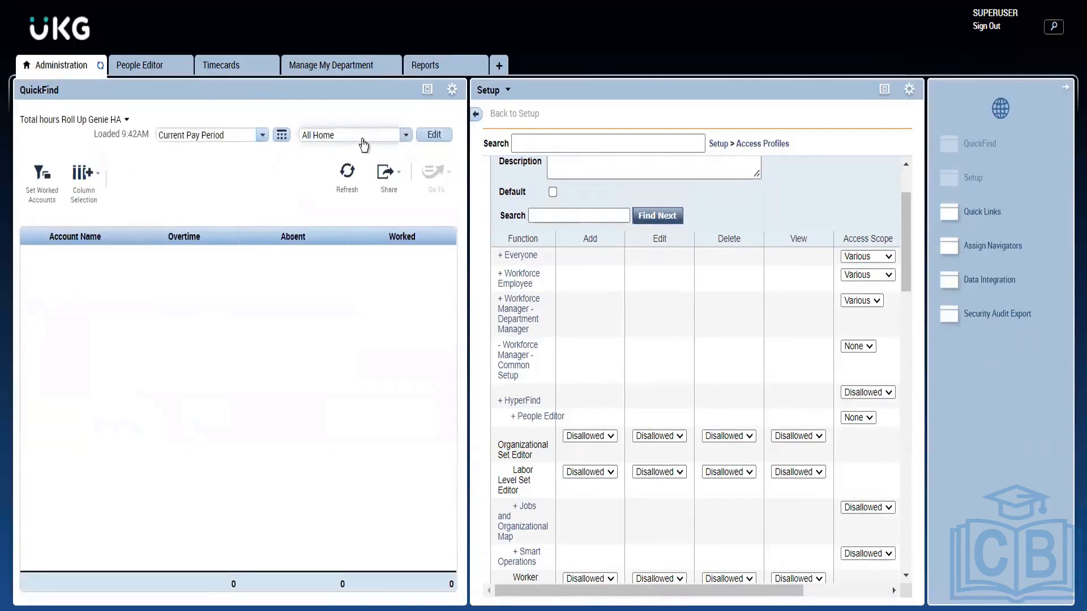
click(365, 137)
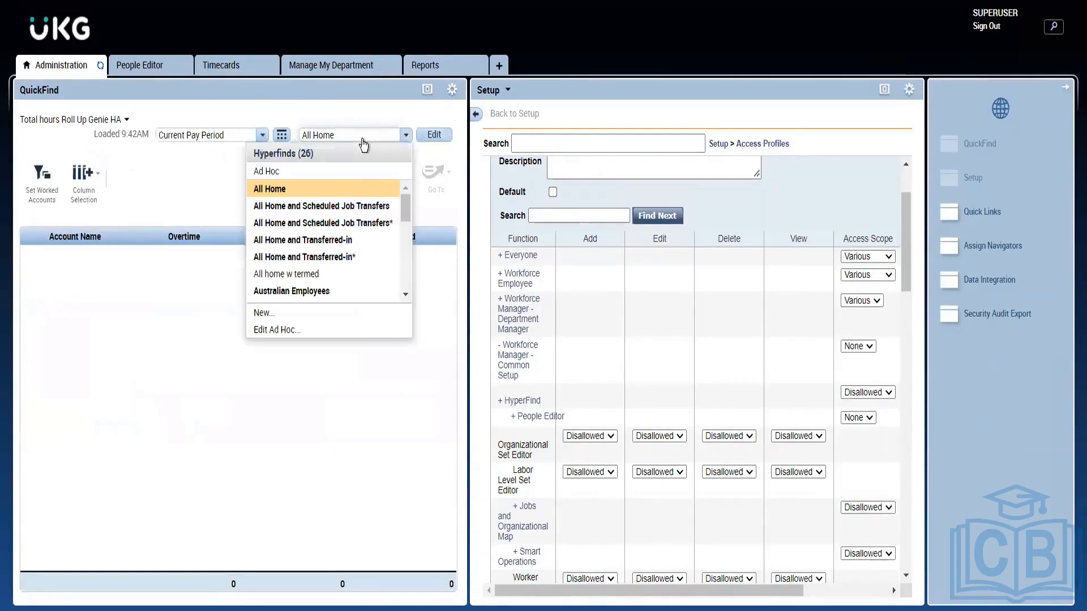
click(159, 217)
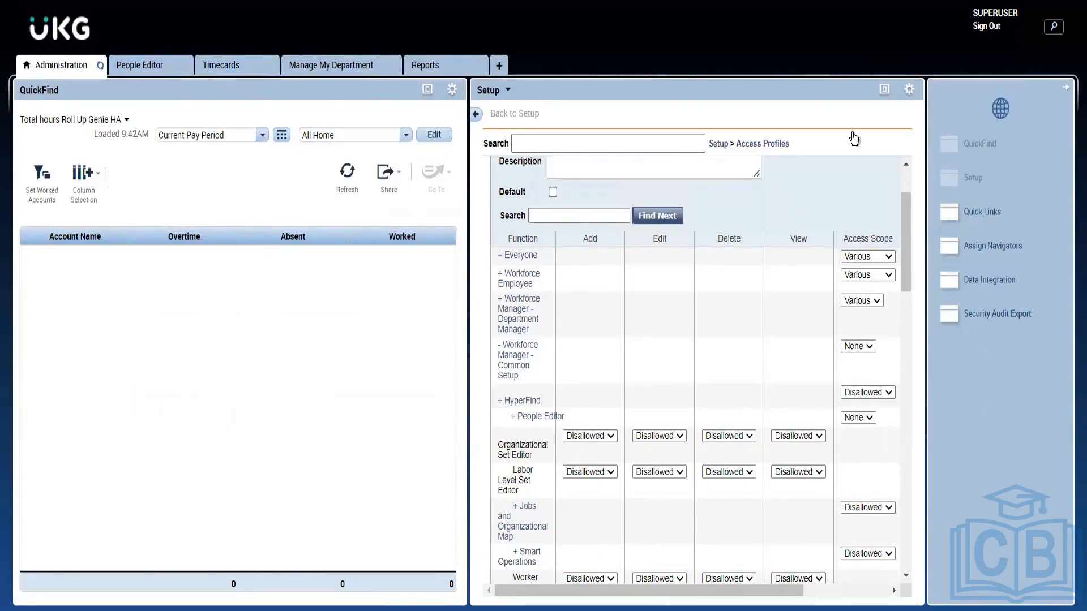
click(884, 90)
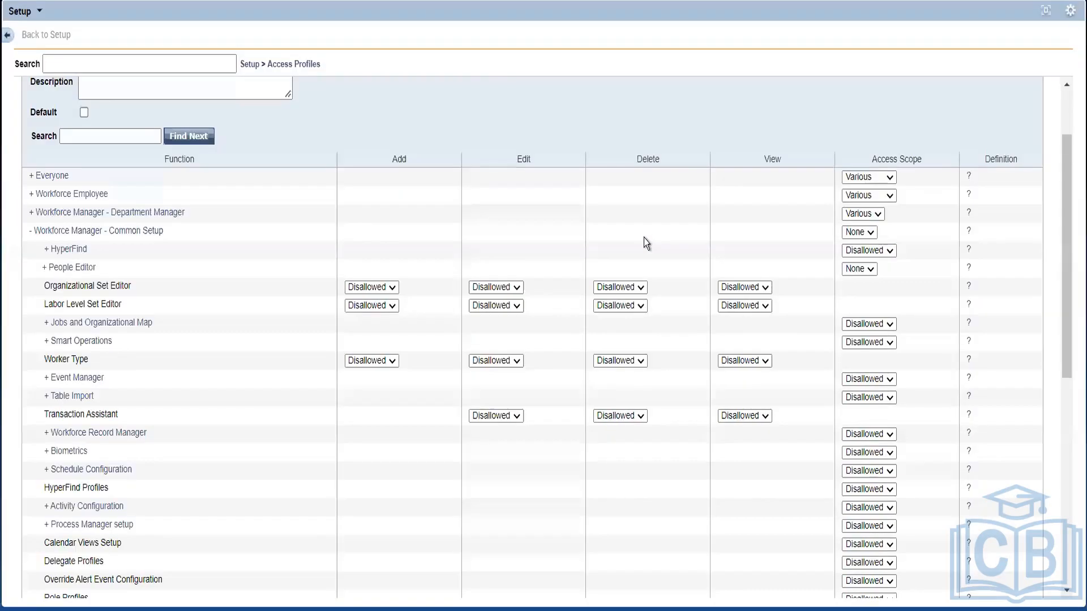
Expand HyperFind, expand and collapse its Query conditions, then restore the normal layout
click(67, 250)
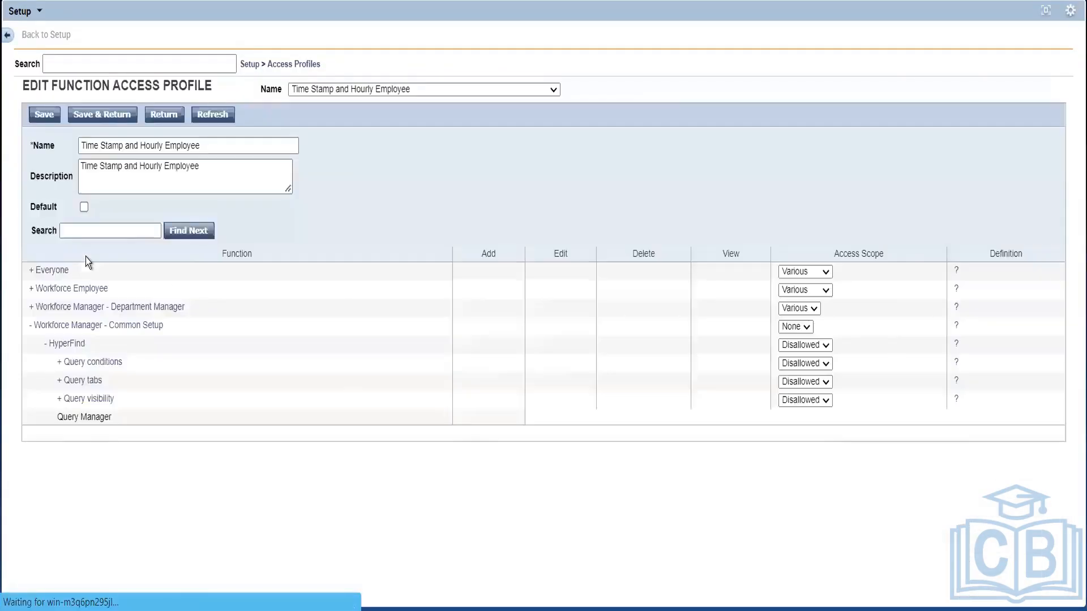
scroll(201, 264, down, 5)
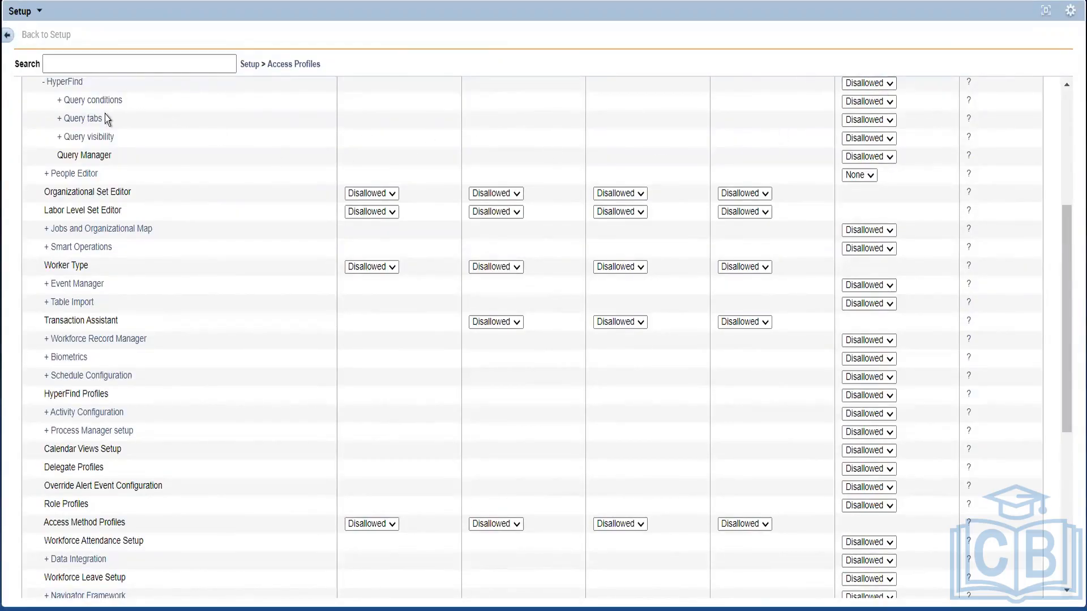
click(72, 100)
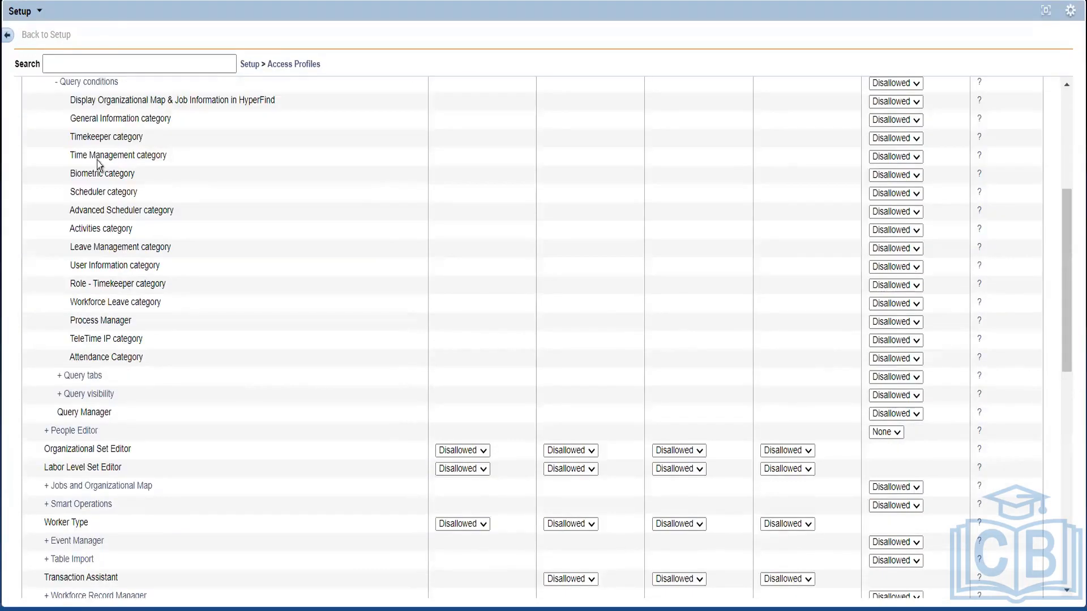
click(86, 87)
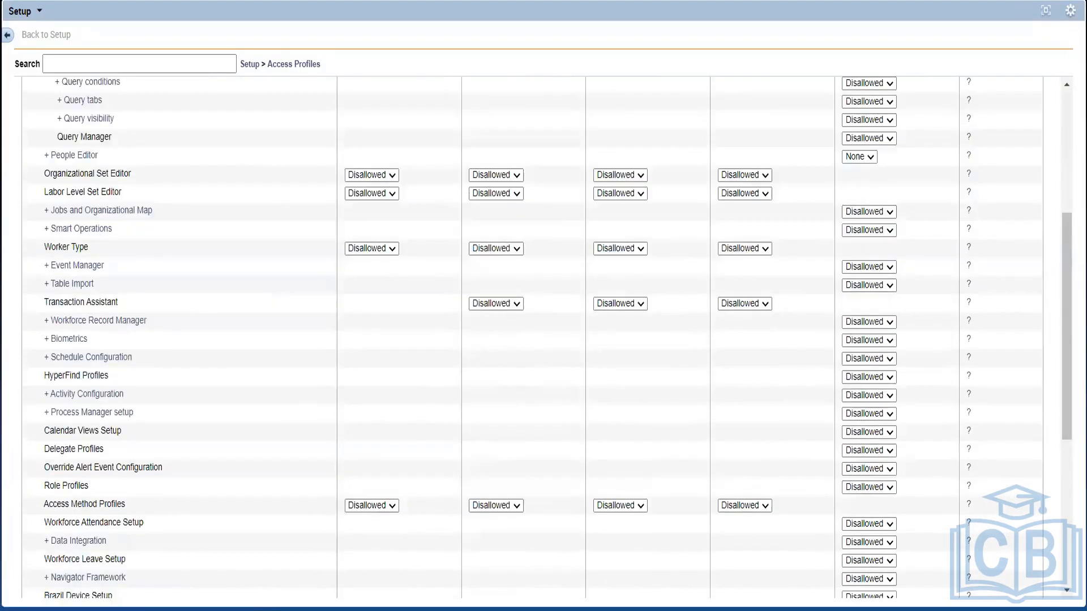
click(1048, 13)
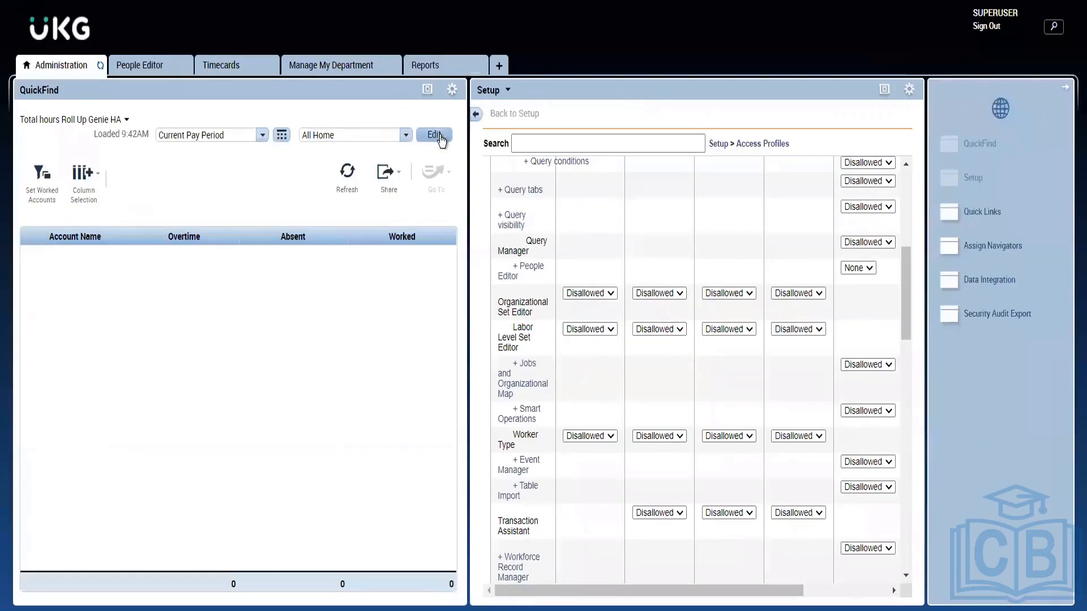
Limit the genie to the Australian Employees HyperFind, open its query editor, then close it
click(381, 138)
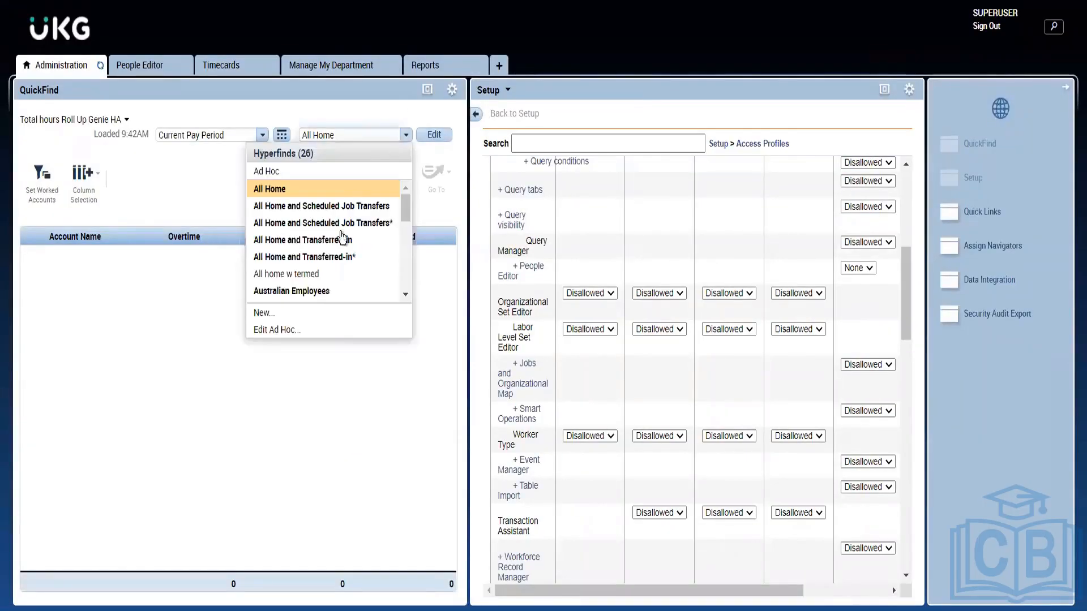
click(294, 290)
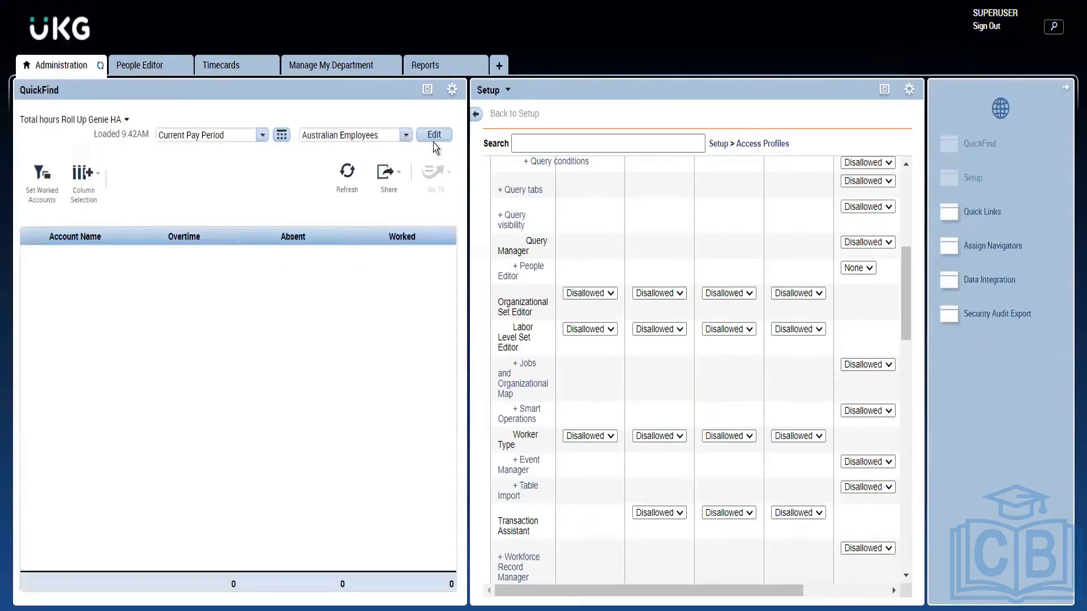
click(434, 142)
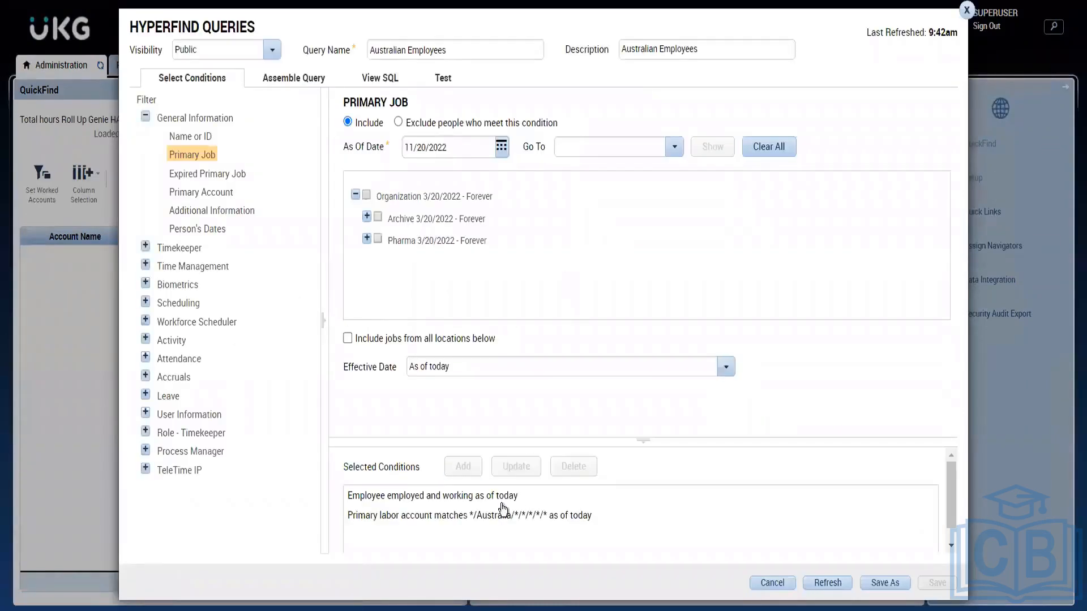
click(968, 10)
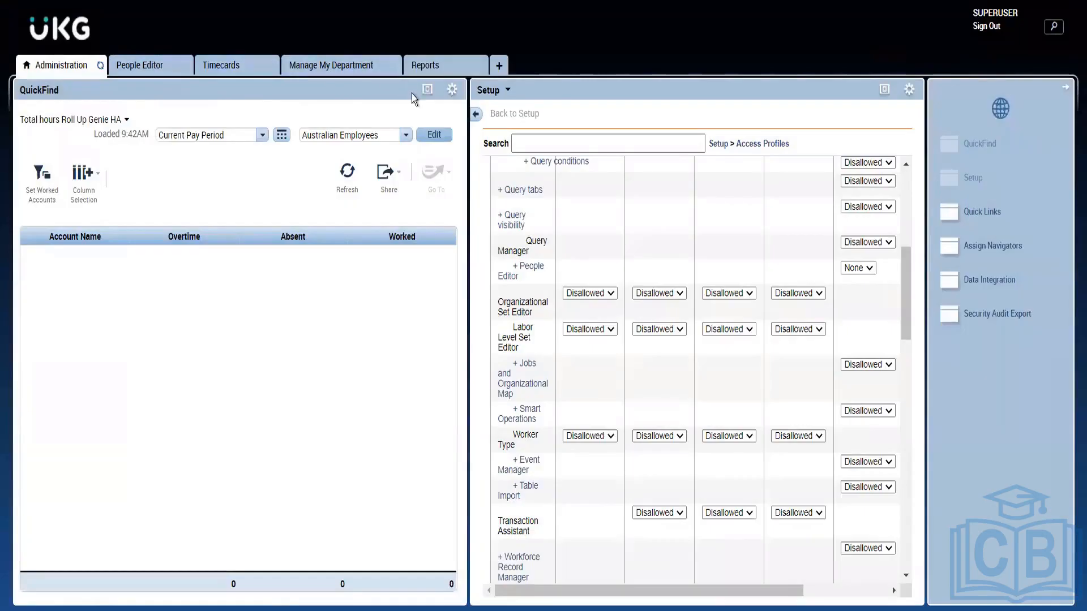
Maximize the Setup panel and scroll the access profile table back to the top
click(885, 89)
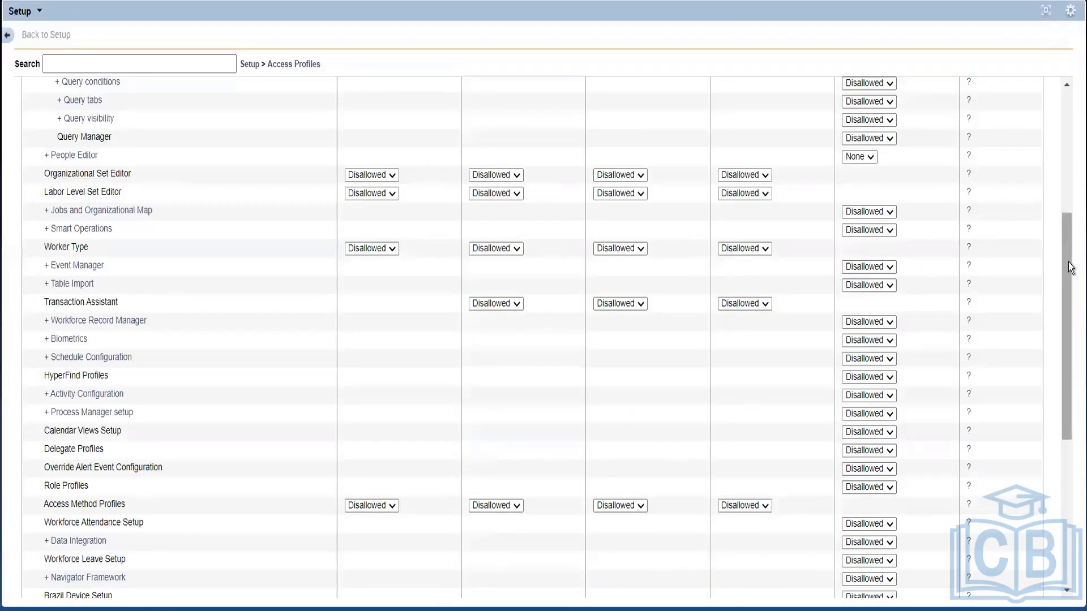
drag(1068, 262, 1069, 152)
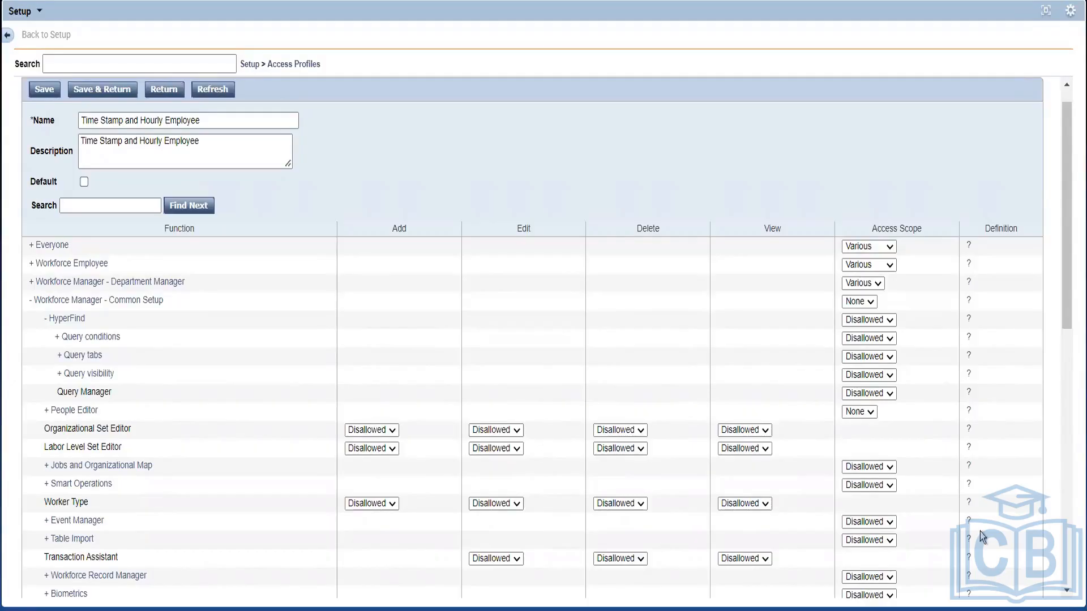
Scroll through the profile table, then show the Access Profiles breadcrumb's list of profile types
drag(1063, 303, 1062, 559)
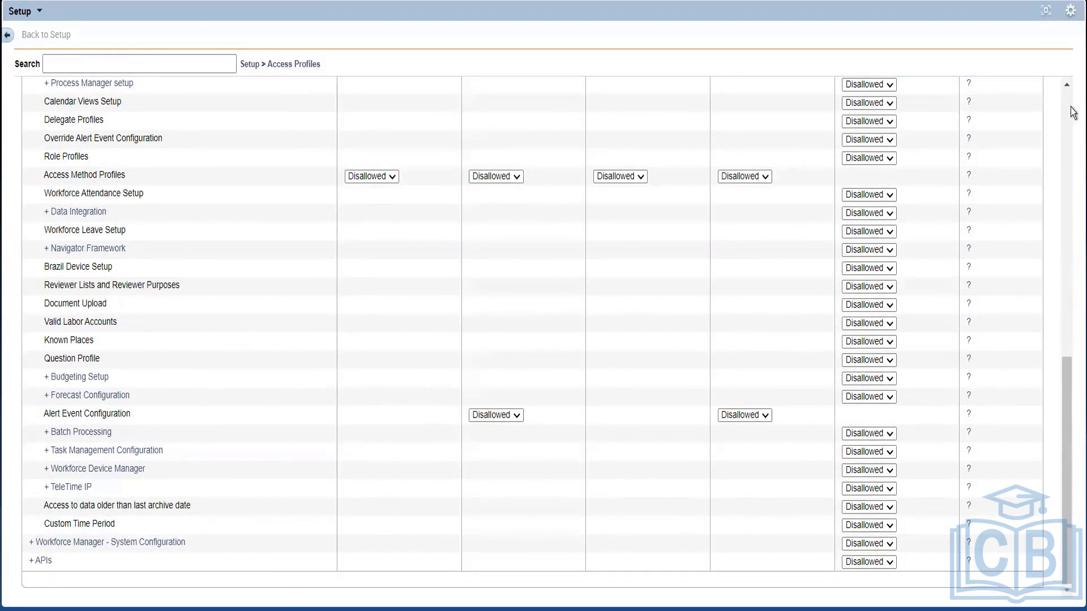
scroll(1066, 102, up, 10)
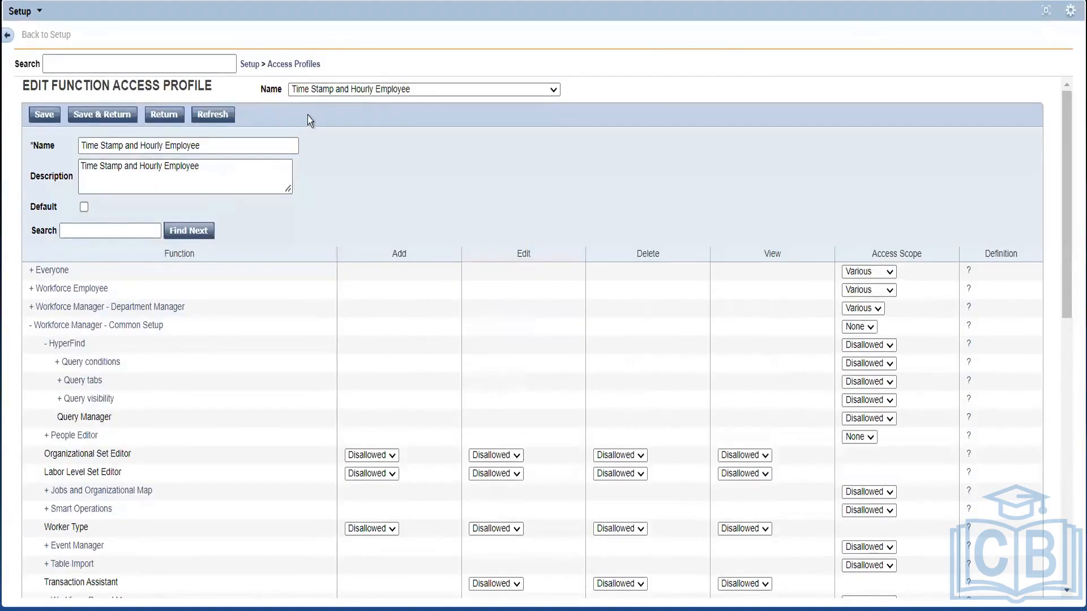
click(280, 70)
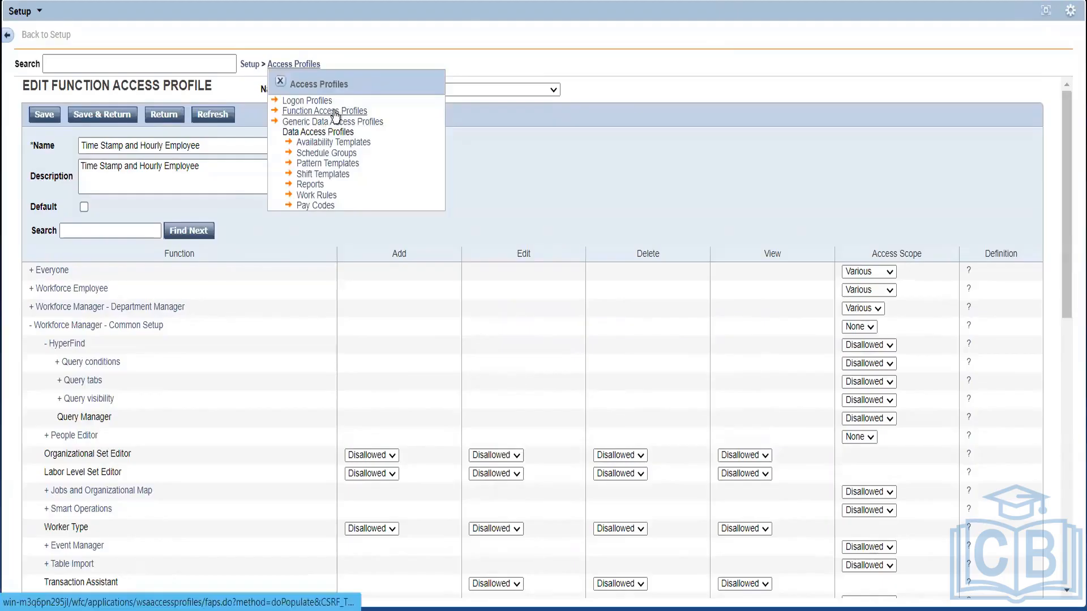
Open the Super Access function access profile and expand Workforce Manager - Department Manager
click(333, 114)
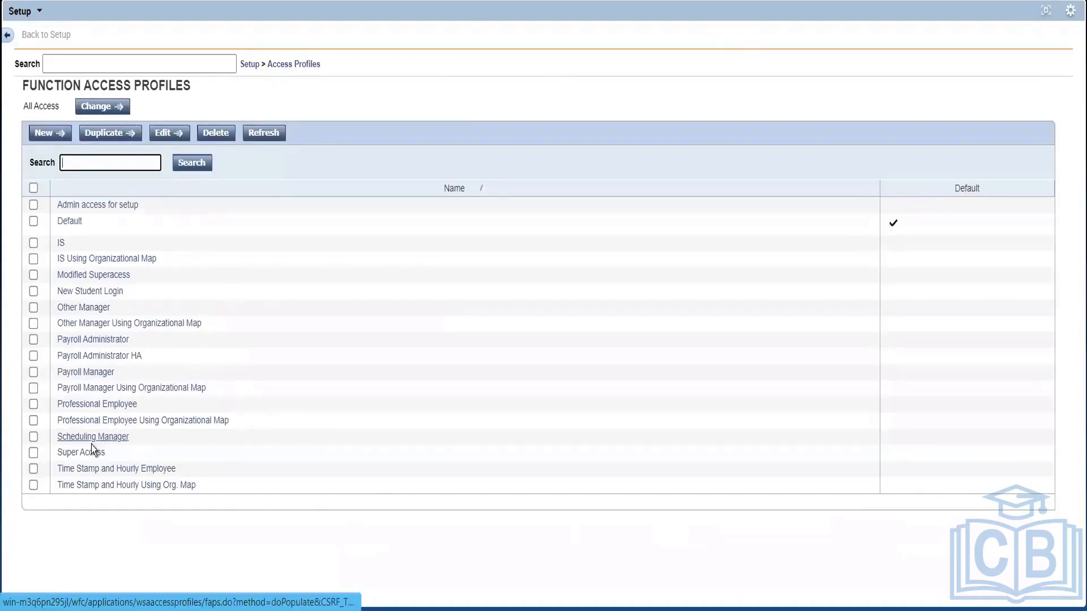
click(76, 453)
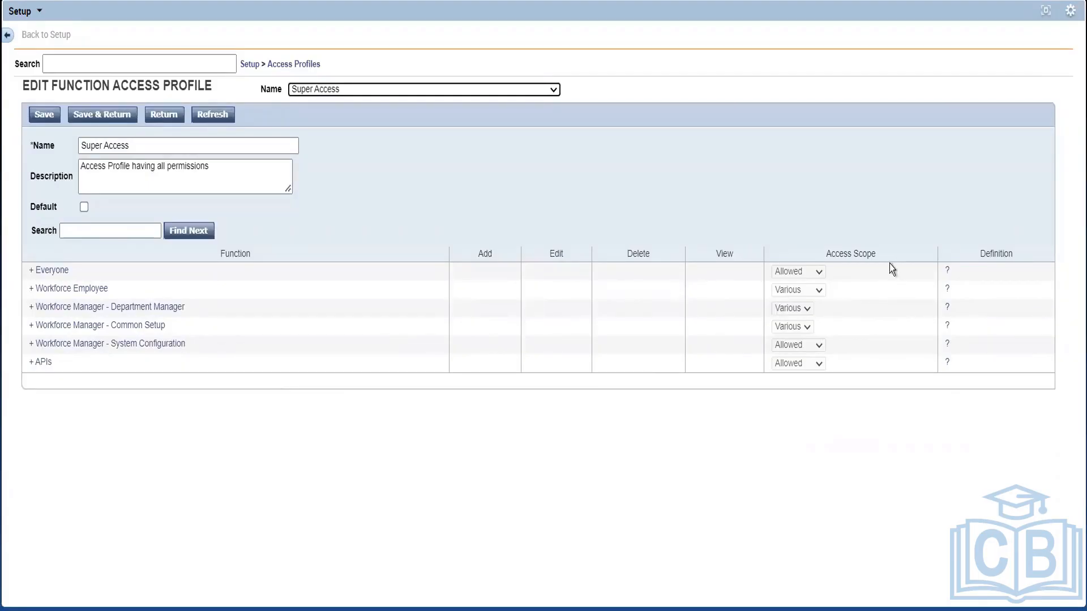
click(50, 308)
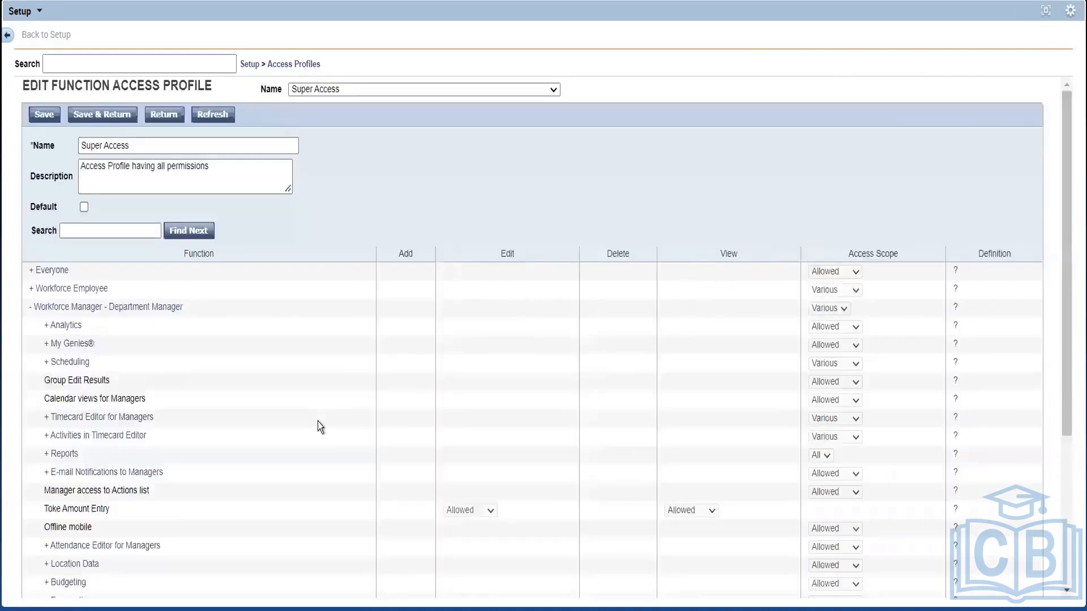
Review the Department Manager rows, then go to the Workforce Employee function group
scroll(316, 424, down, 5)
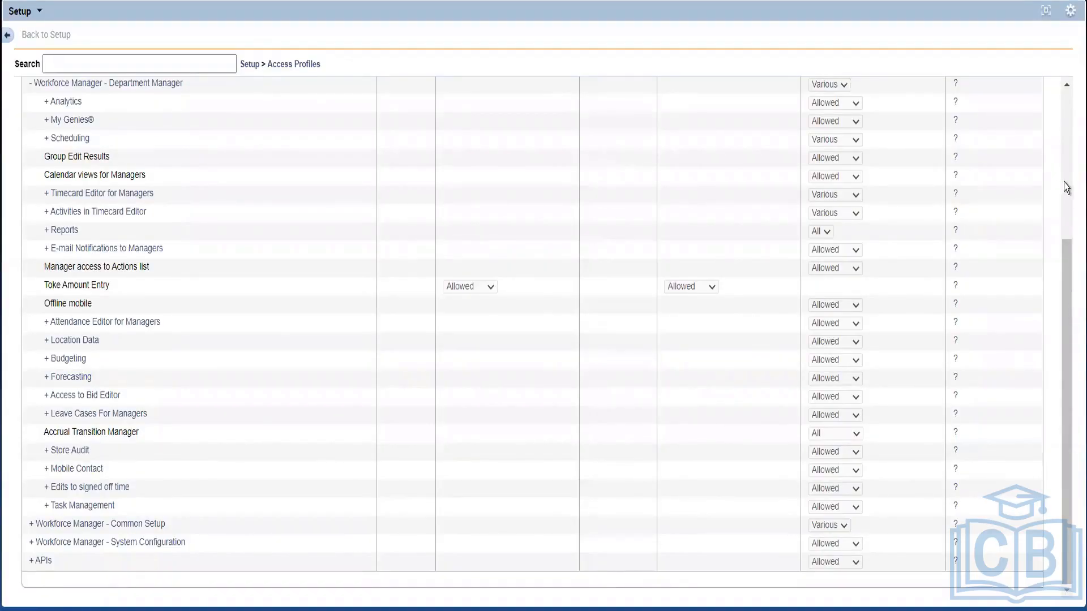
scroll(1065, 182, up, 4)
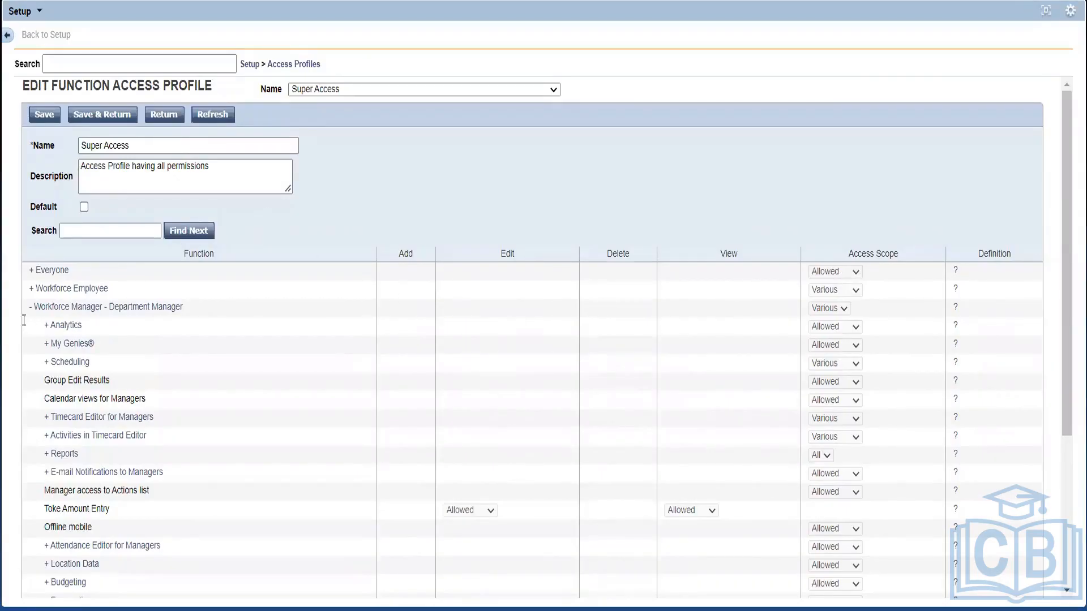
click(87, 290)
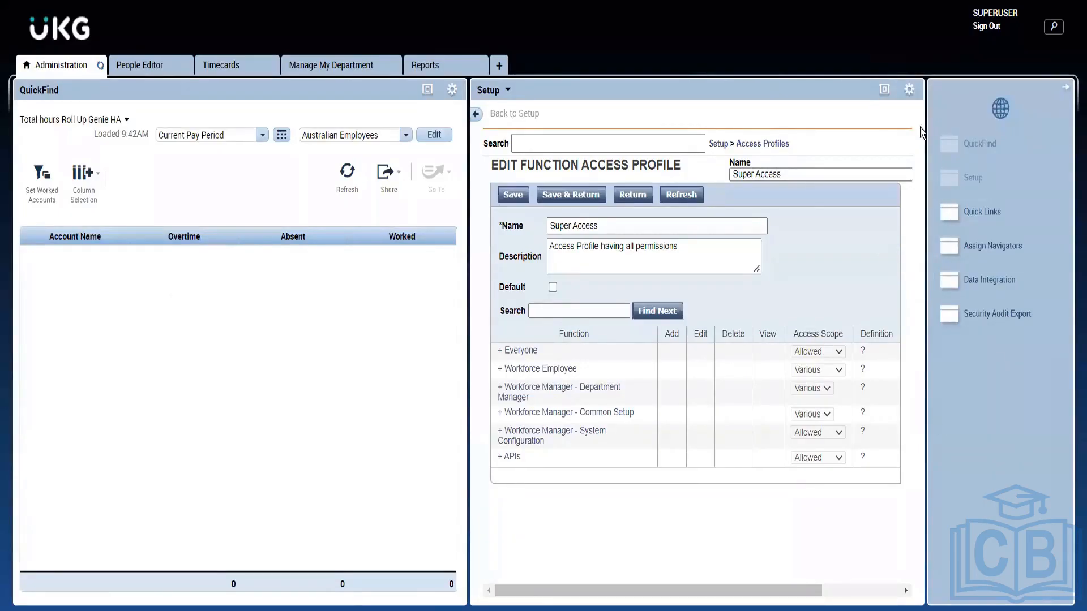
In the maximized Setup panel, expand Workforce Employee, review its rows, and restore the panel
click(884, 89)
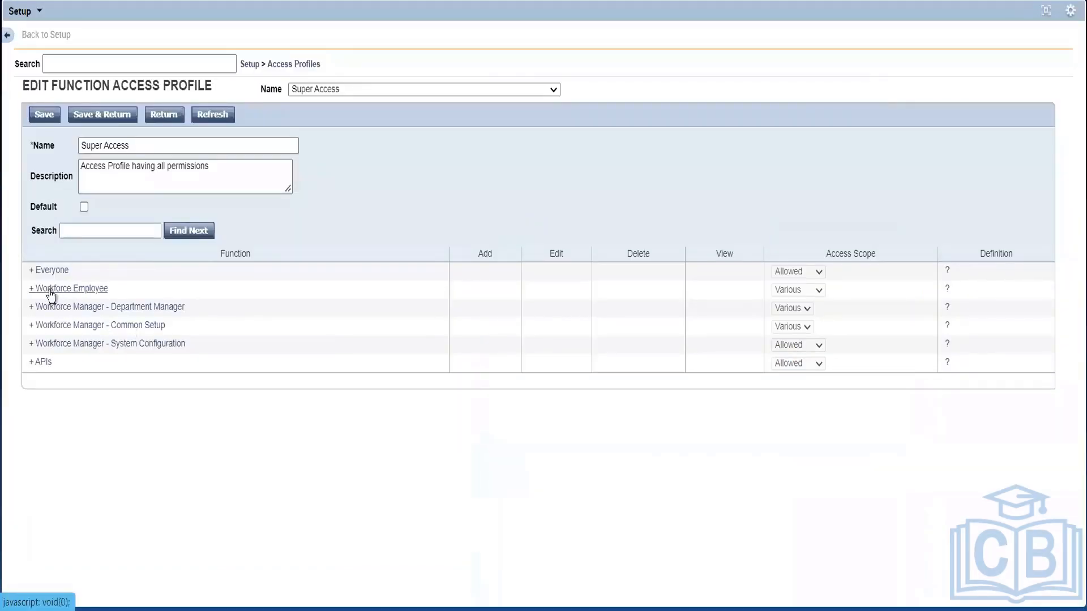
click(32, 291)
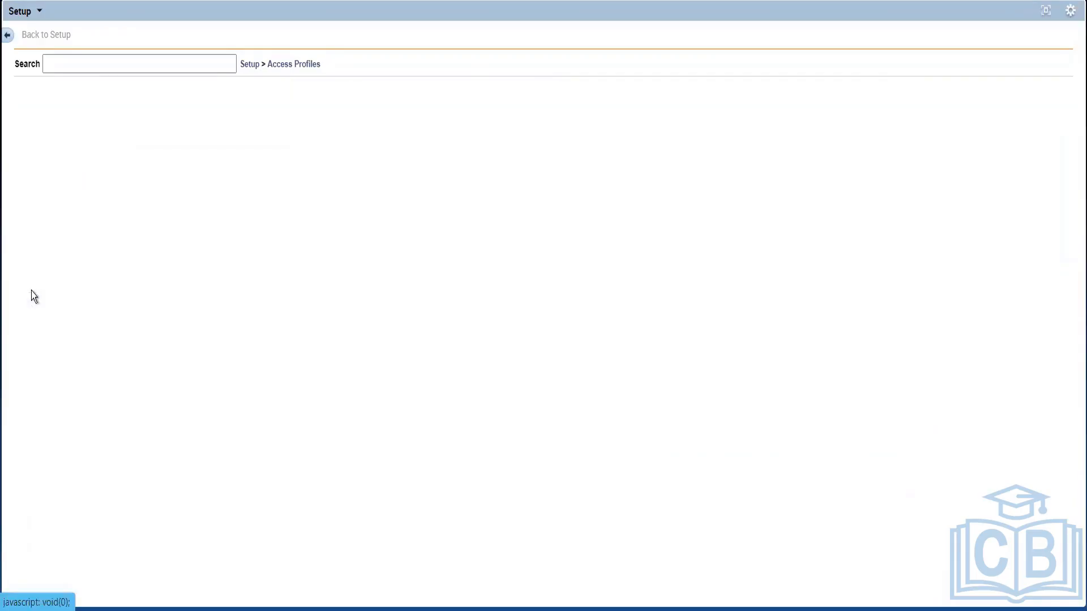
scroll(32, 291, down, 3)
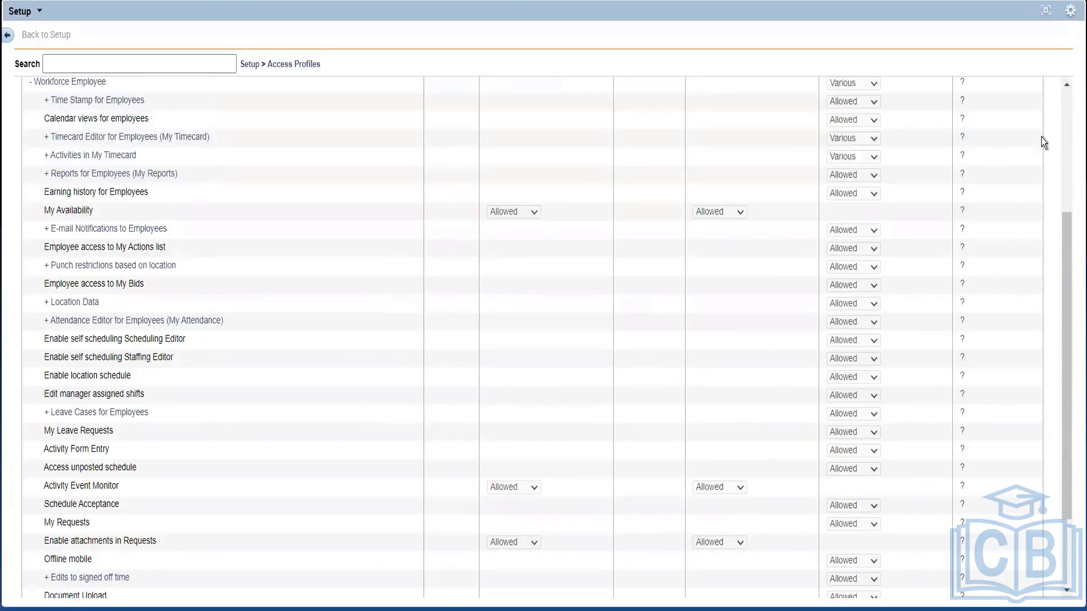
scroll(1061, 145, up, 3)
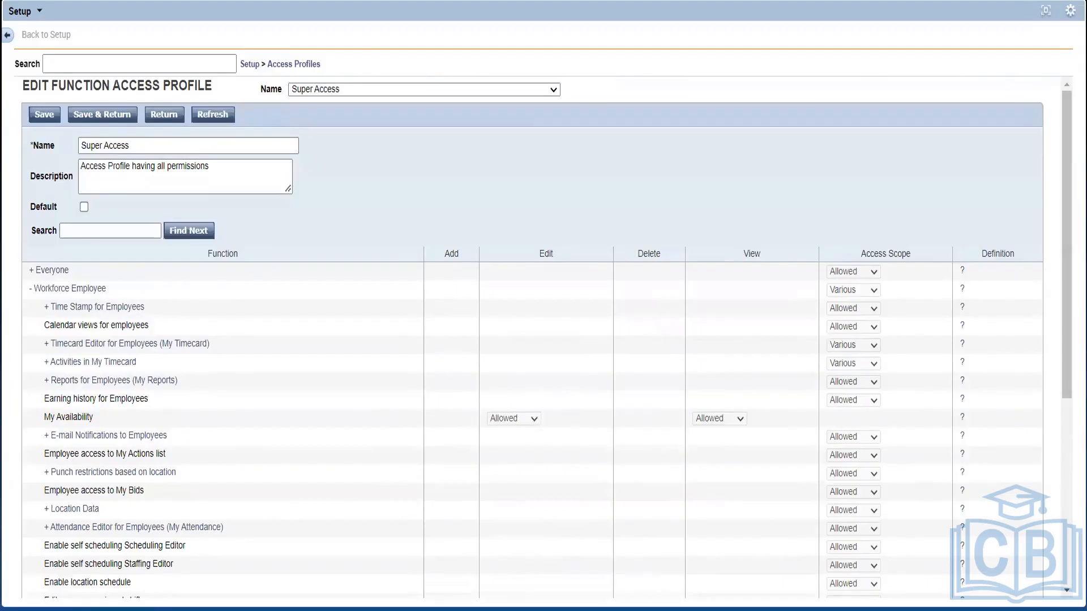
click(1047, 10)
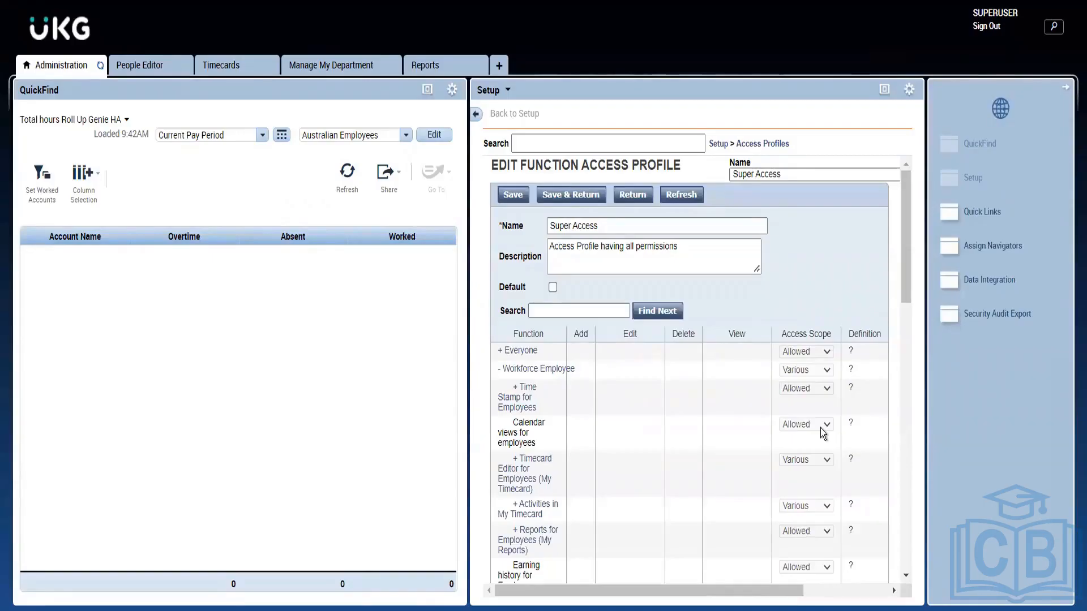
Expand Time Stamp for Employees, highlight mobile punch without authentication, return to top and maximize
click(516, 392)
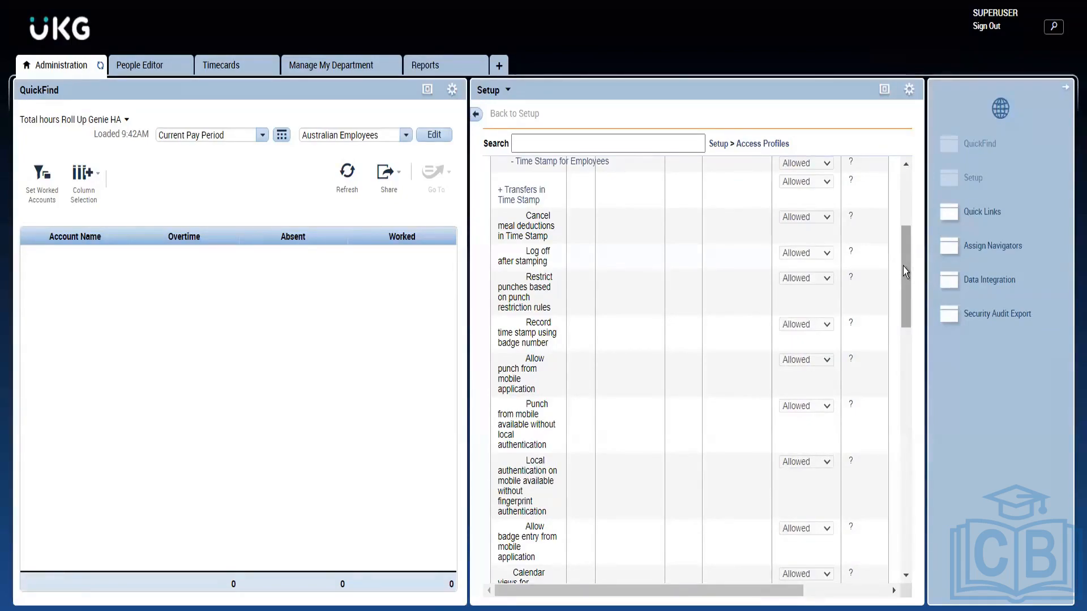
mouse_move(903, 266)
mouse_down()
mouse_move(905, 284)
mouse_move(902, 272)
mouse_up()
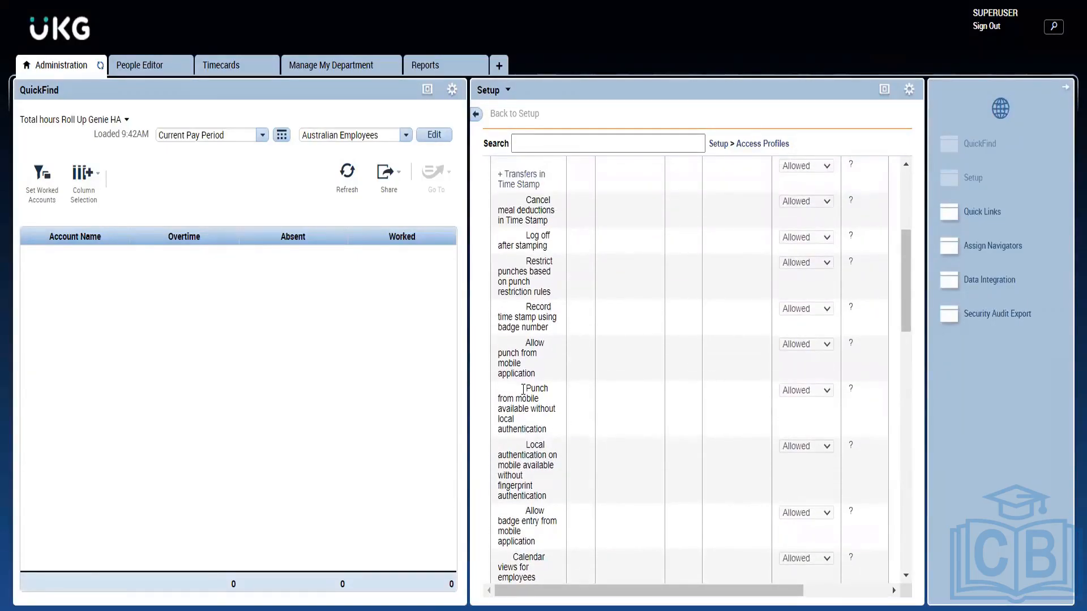
drag(524, 388, 566, 424)
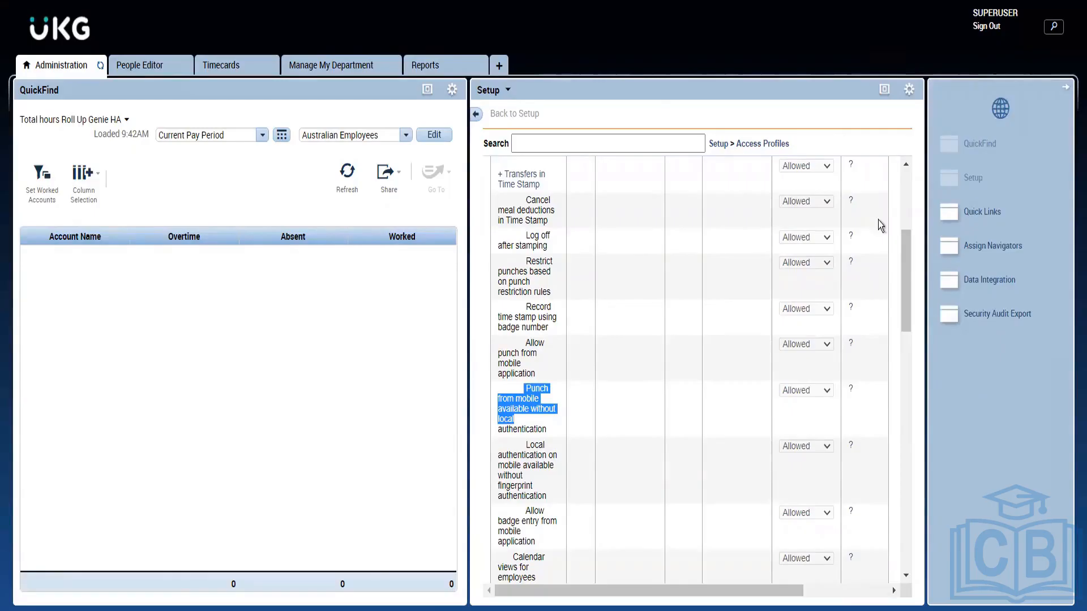
click(895, 192)
click(902, 193)
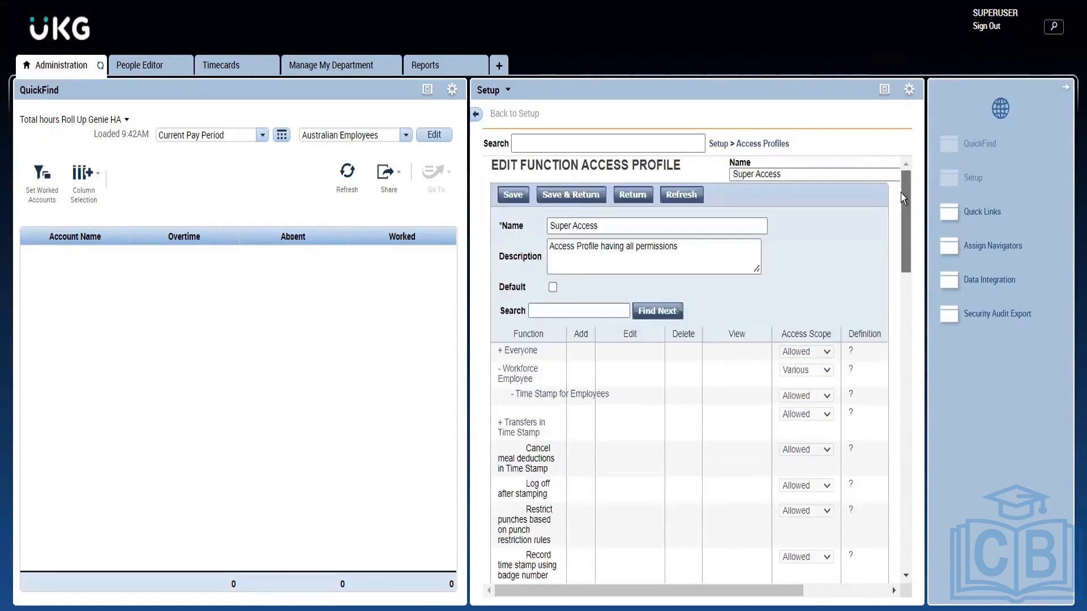
click(885, 89)
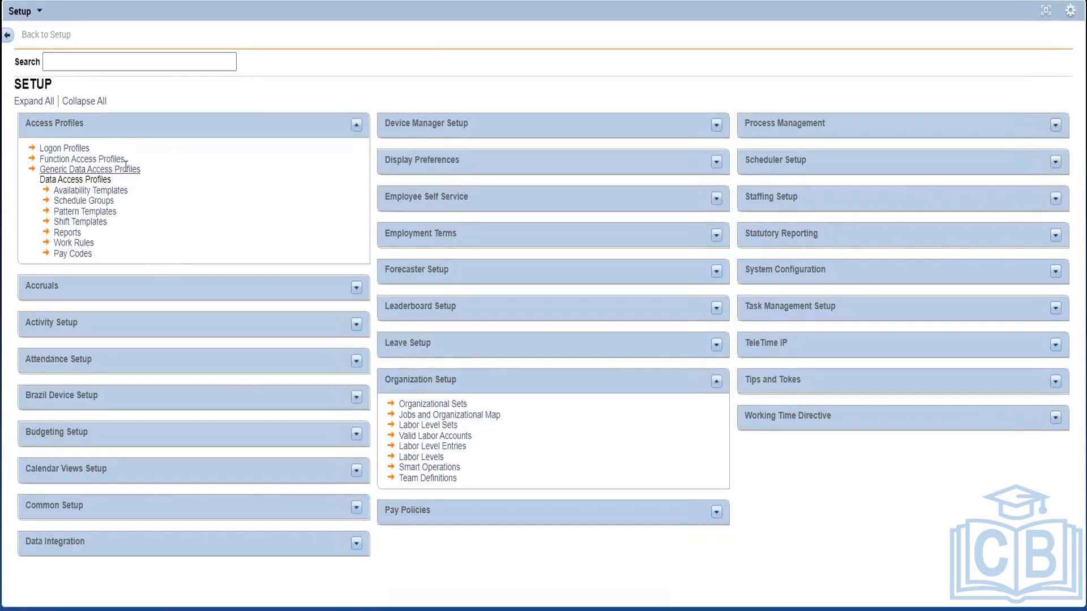
Highlight the Generic Data Access, Logon and Function Access Profiles entries on the Setup page
drag(155, 172, 39, 167)
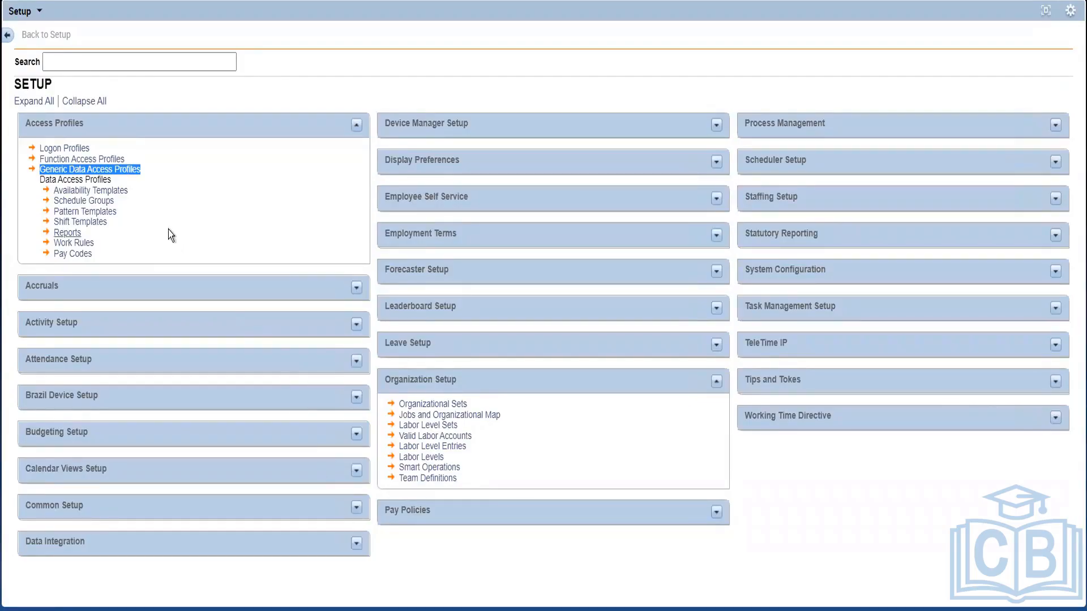
drag(103, 148, 30, 150)
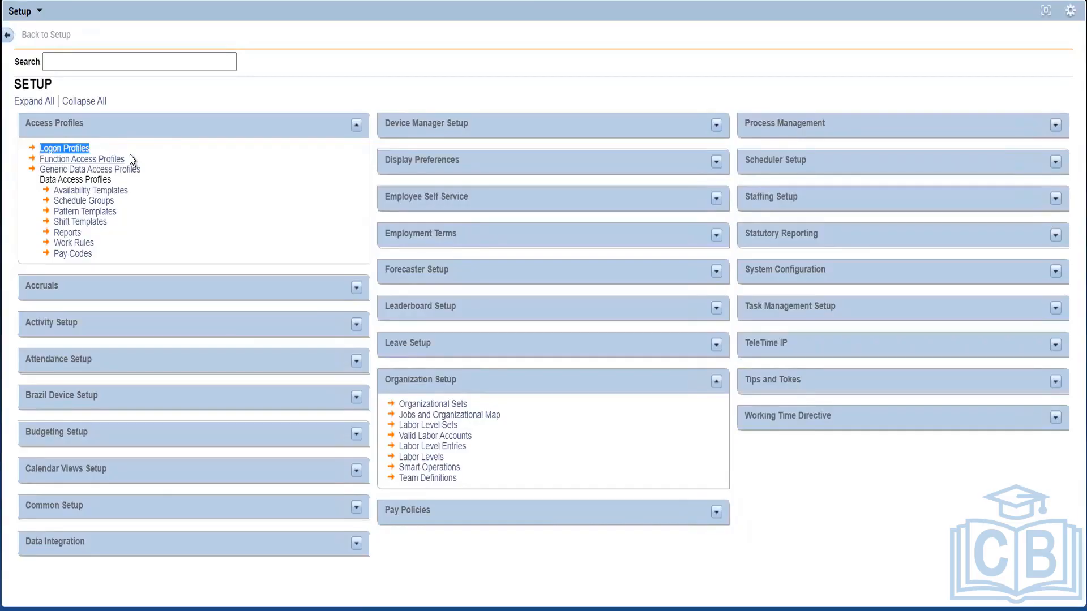
drag(129, 159, 37, 163)
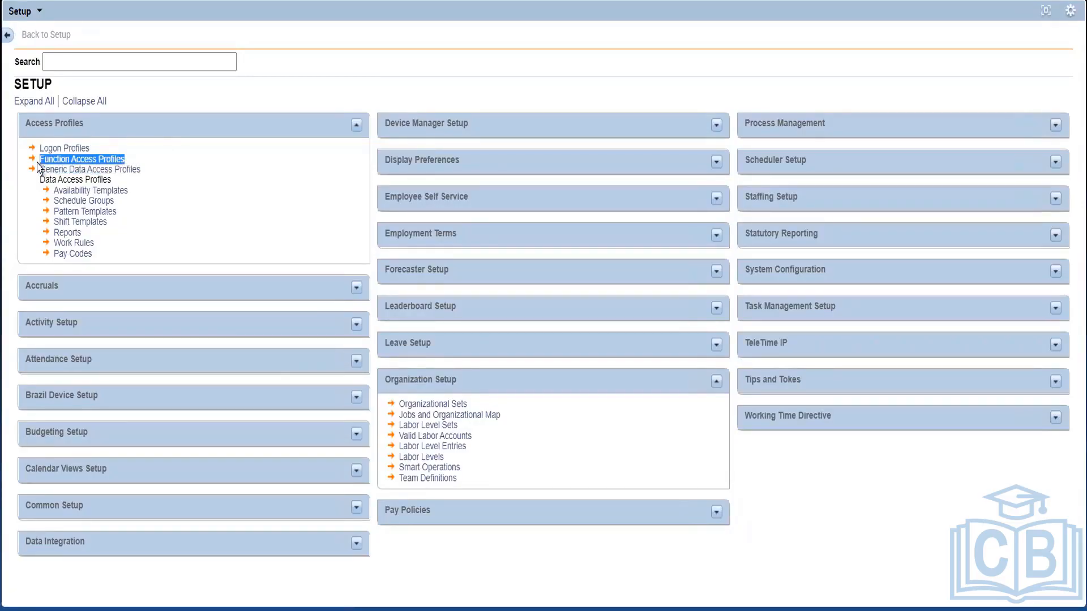